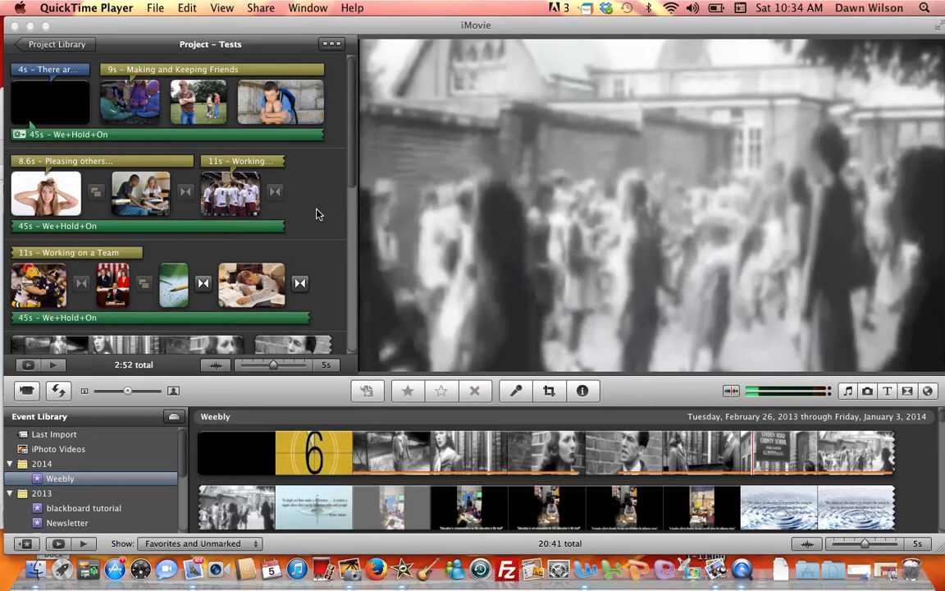
Step: Play the Tests project from the beginning at a raised volume and stop at the Working on a Team basketball clip
click(91, 30)
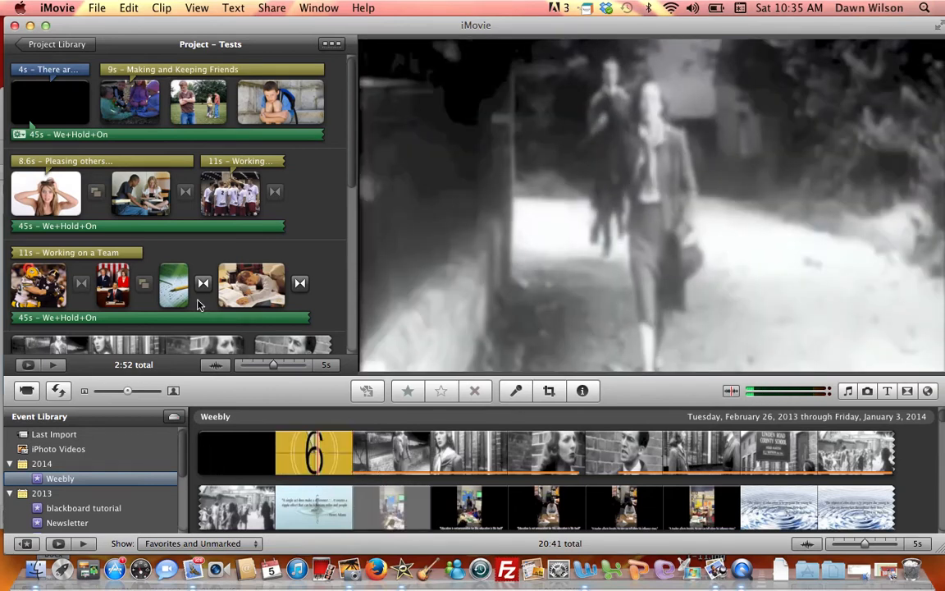
mouse_move(173, 270)
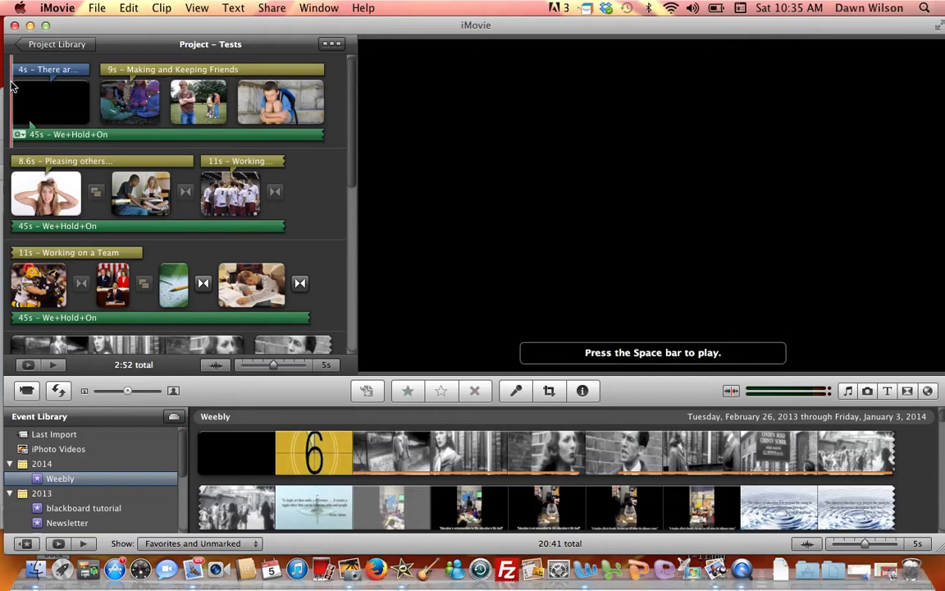
key(space)
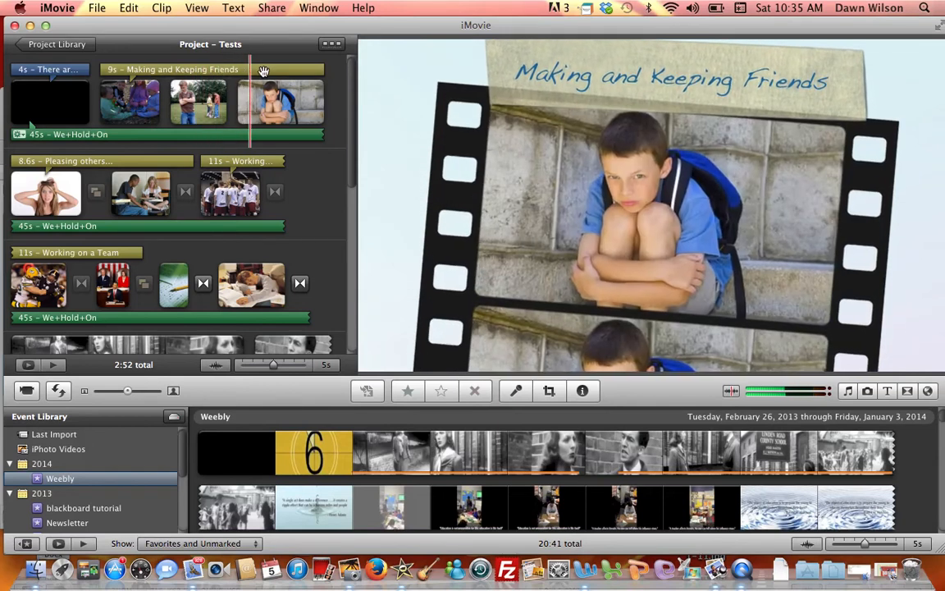
key(XF86AudioRaiseVolume)
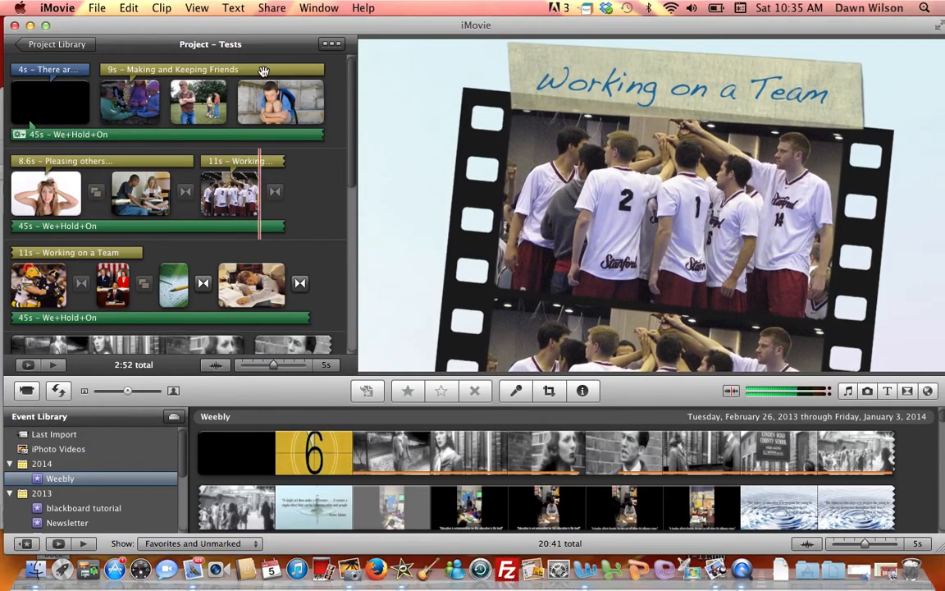
click(263, 71)
click(277, 202)
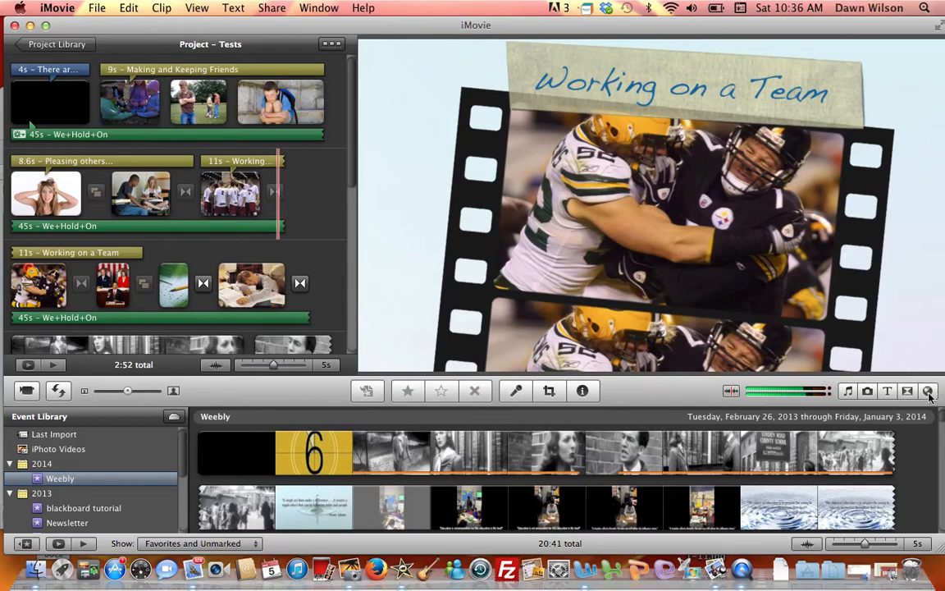
Step: Show the music and sound effects browser and switch its source from GarageBand to iTunes
click(848, 392)
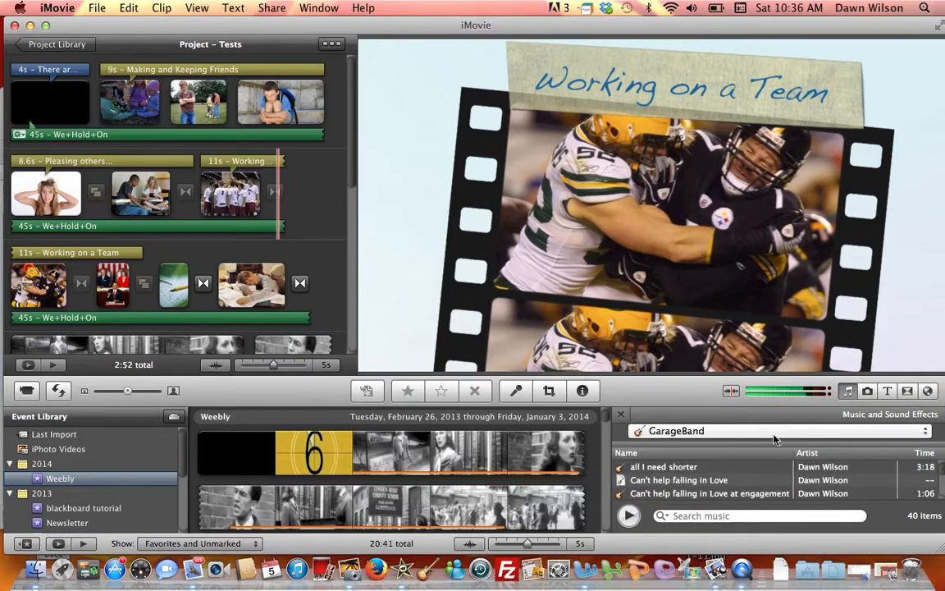
click(927, 435)
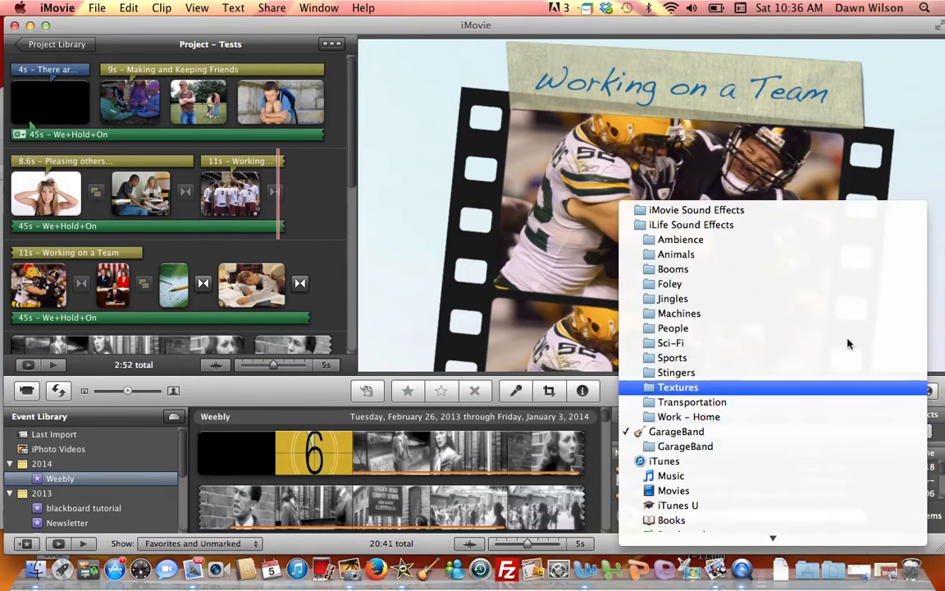
click(764, 461)
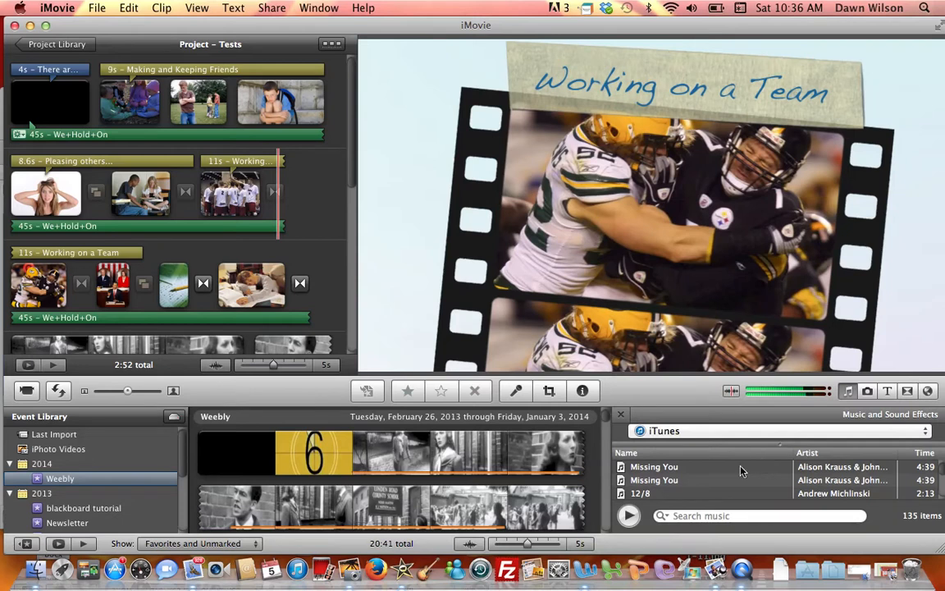
click(706, 470)
drag(705, 470, 24, 92)
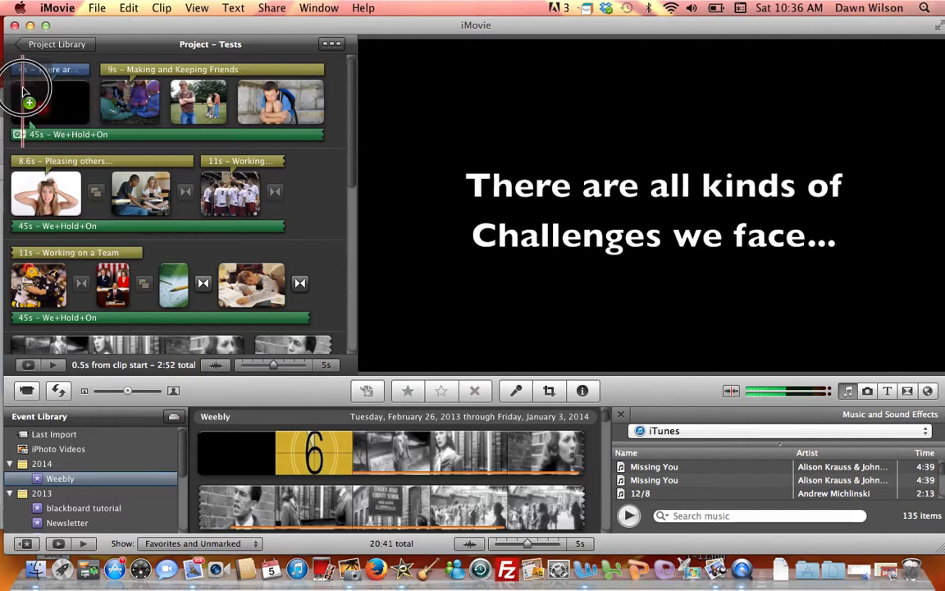
drag(24, 92, 314, 235)
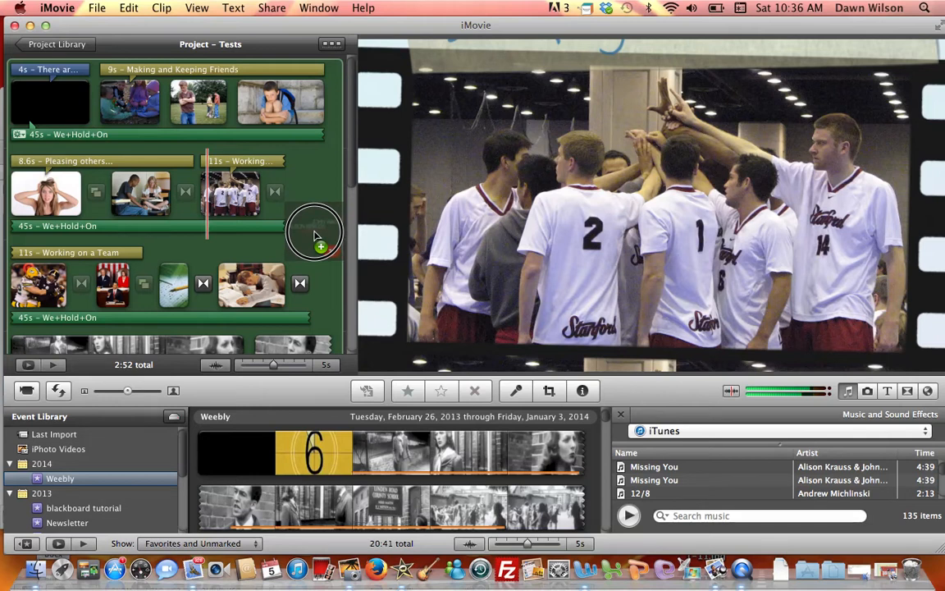
drag(315, 236, 653, 411)
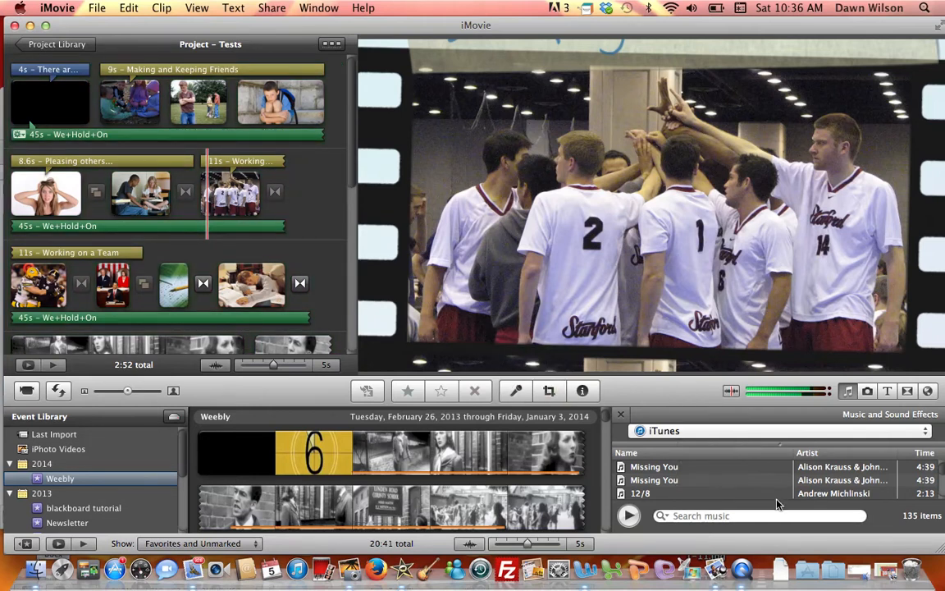
Step: Browse the iPhoto photos and insert the picture of the couple beside the grey truck into the project
click(868, 392)
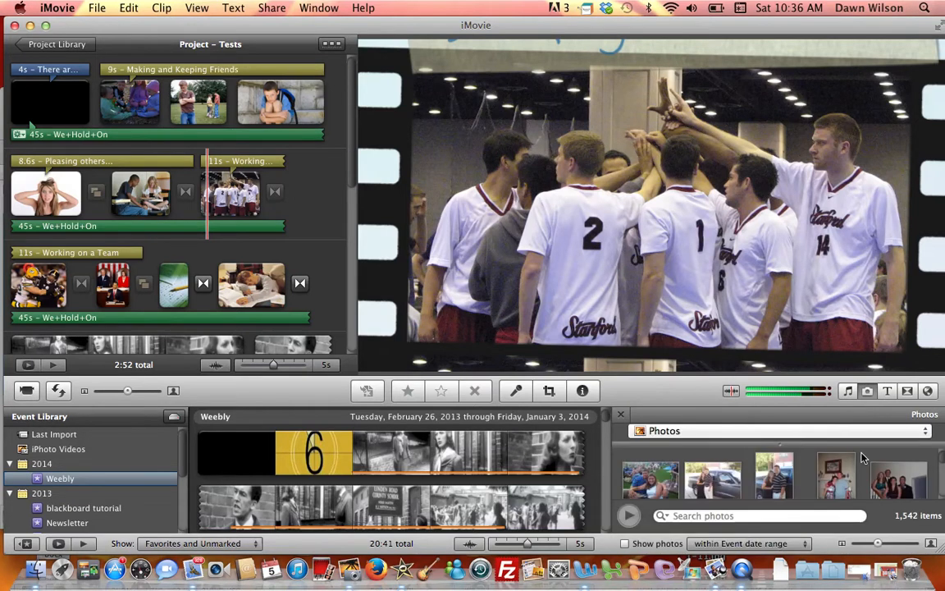
click(925, 431)
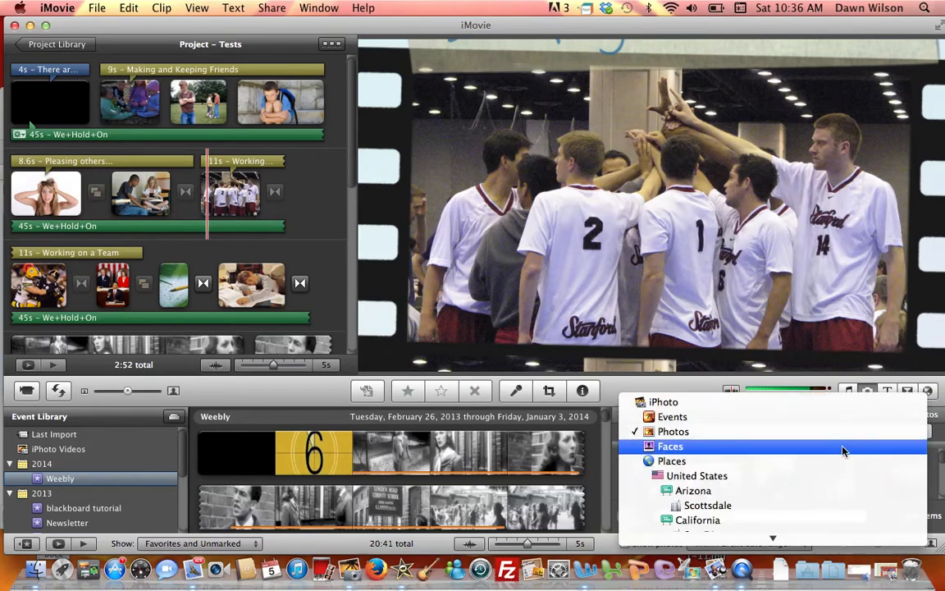
click(666, 402)
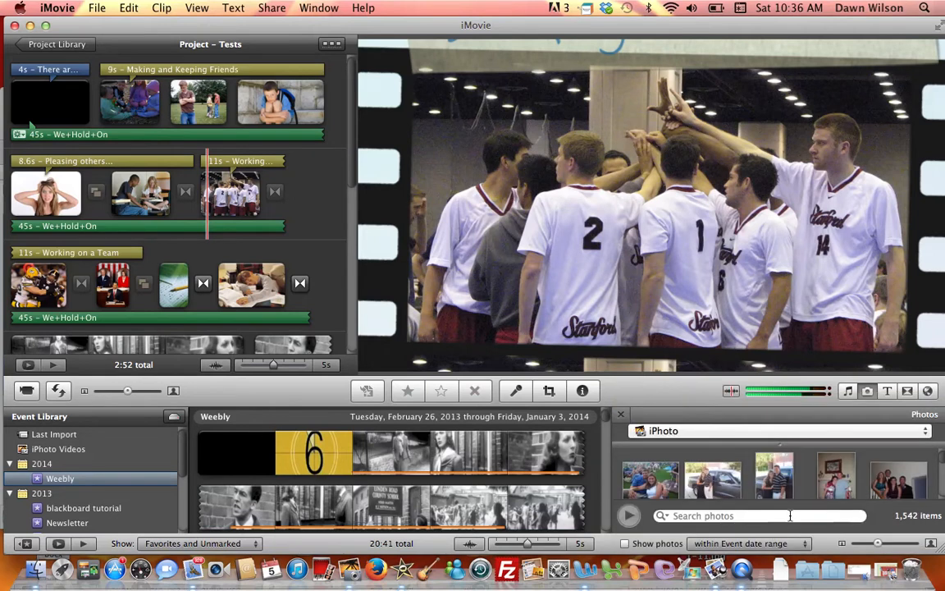
click(726, 485)
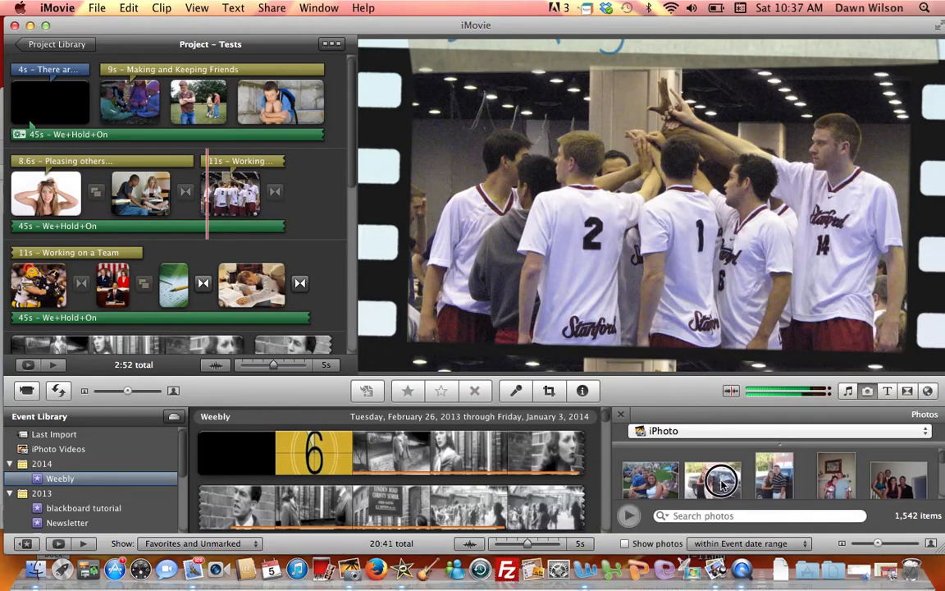
drag(723, 484, 312, 228)
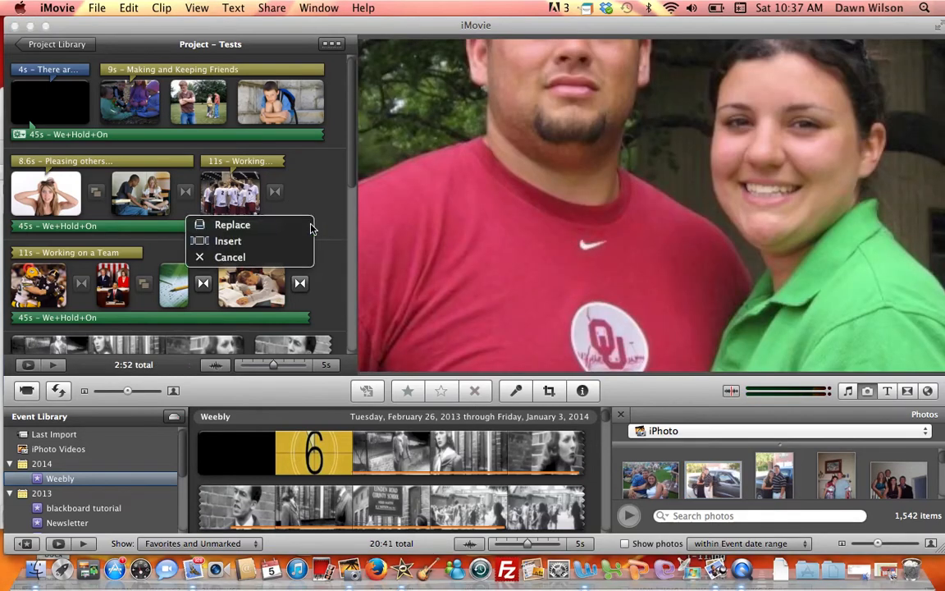
click(275, 243)
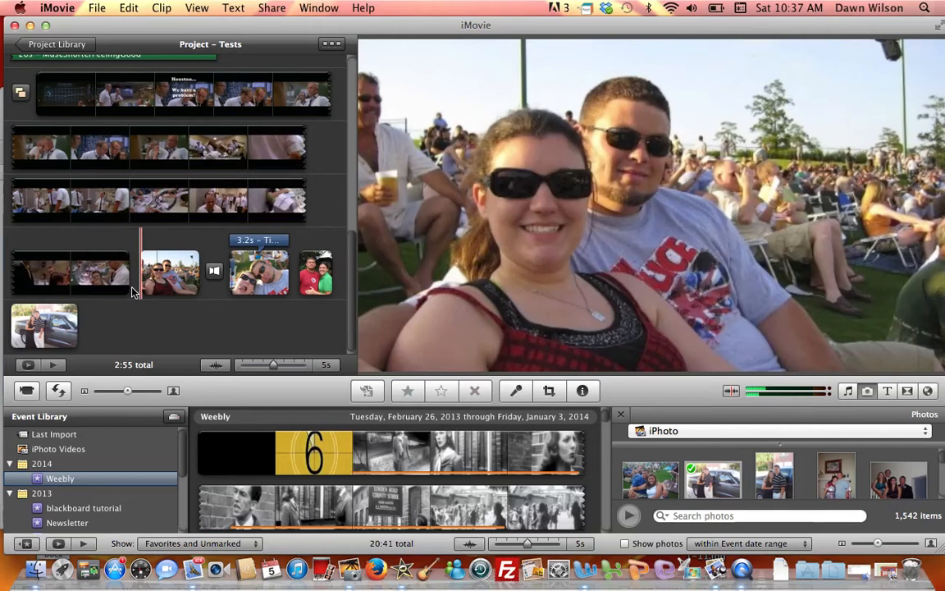
Step: Cut the photo of the couple in the concert crowd that follows the last mission control footage
drag(134, 291, 238, 291)
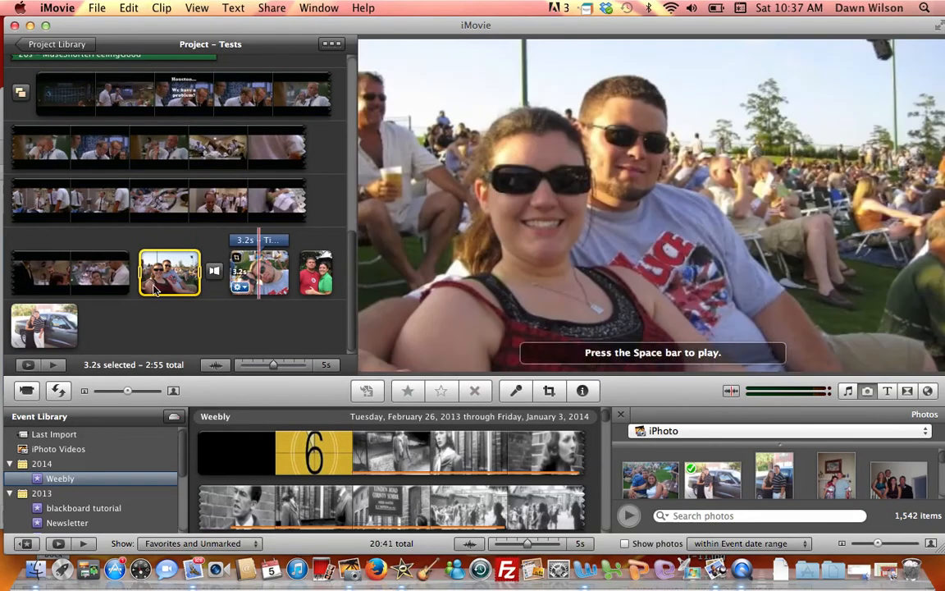
key(super+c)
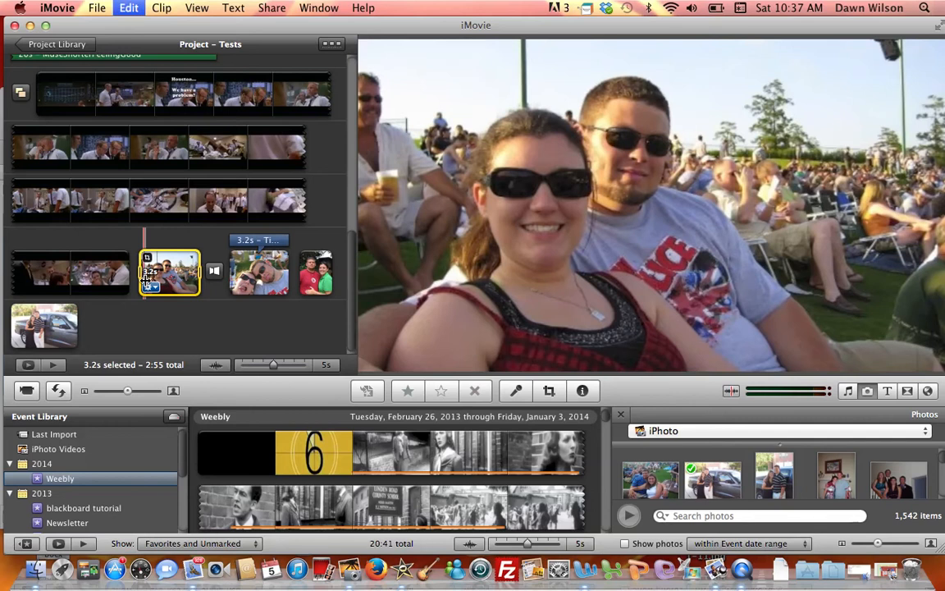
key(super+x)
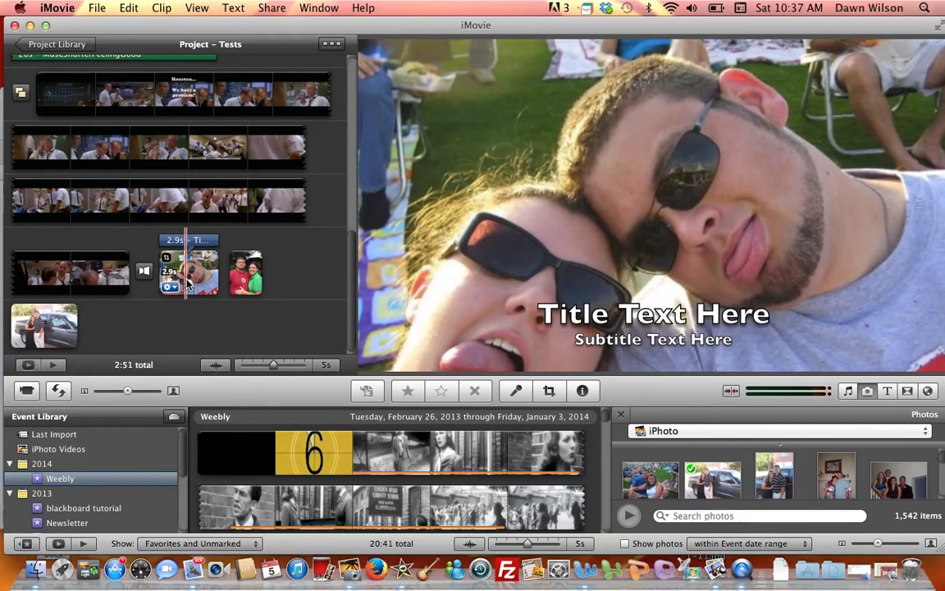
Step: Move the titled photo of the couple in sunglasses to the start of the mission control clip and clear the selection
drag(188, 283, 15, 160)
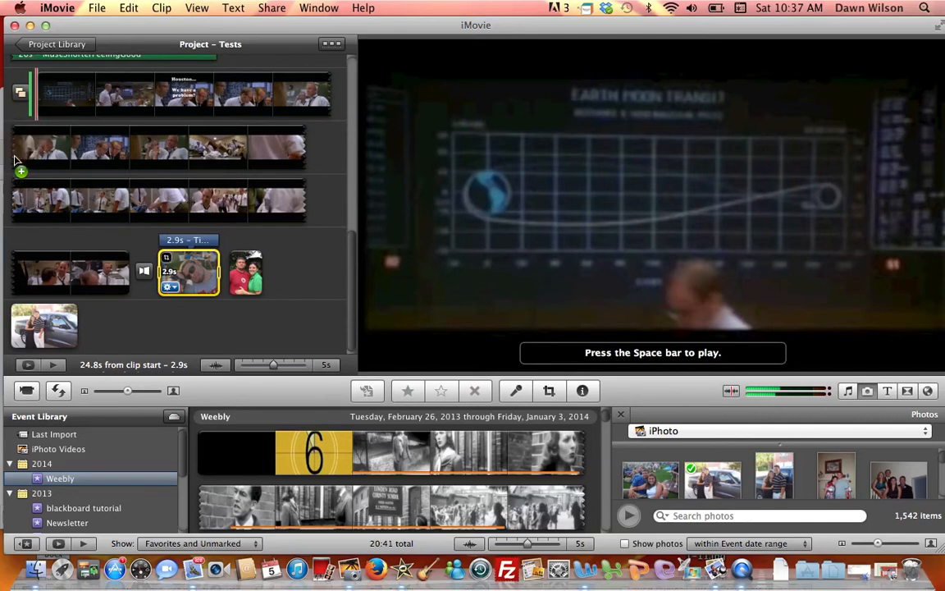
drag(15, 160, 25, 95)
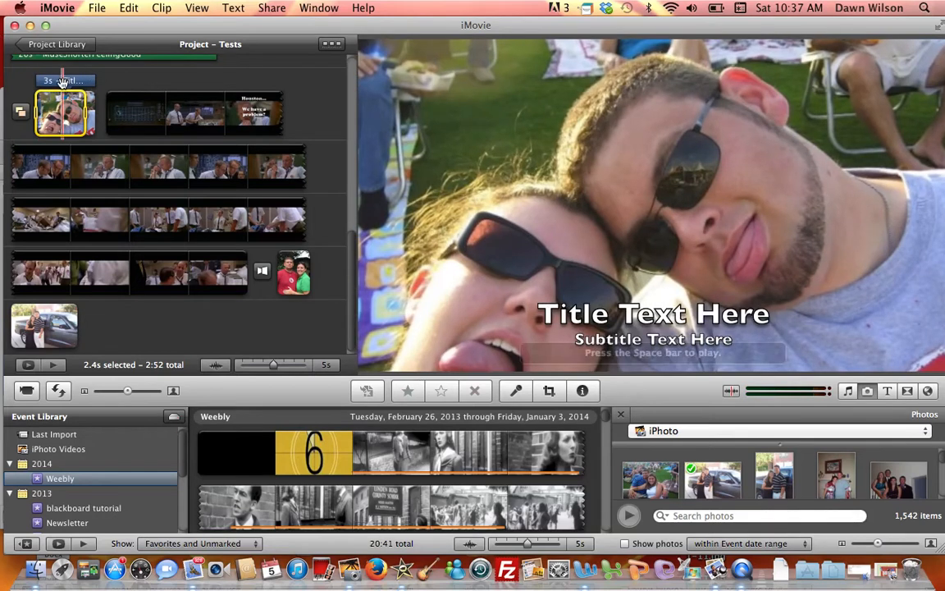
key(super+z)
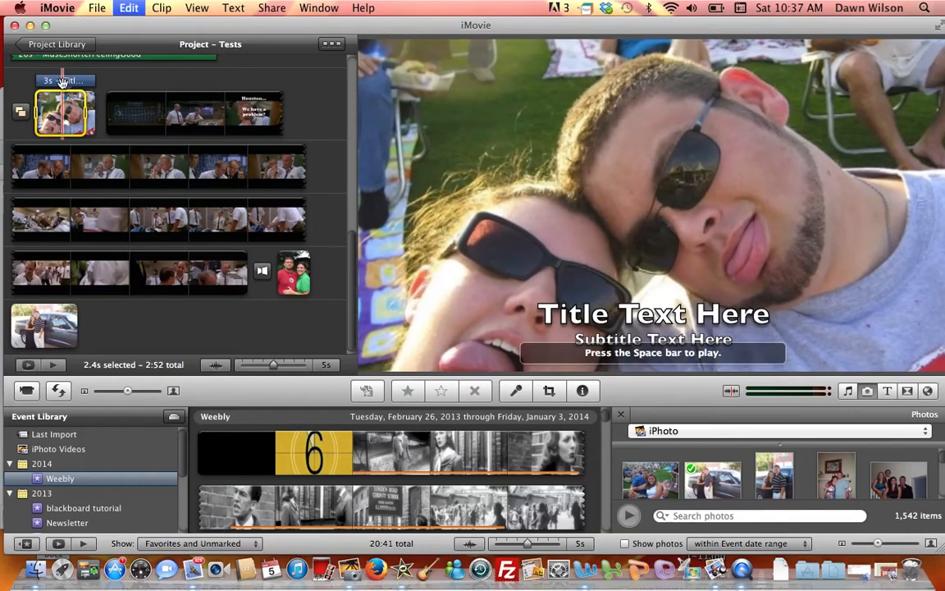
key(super+shift+a)
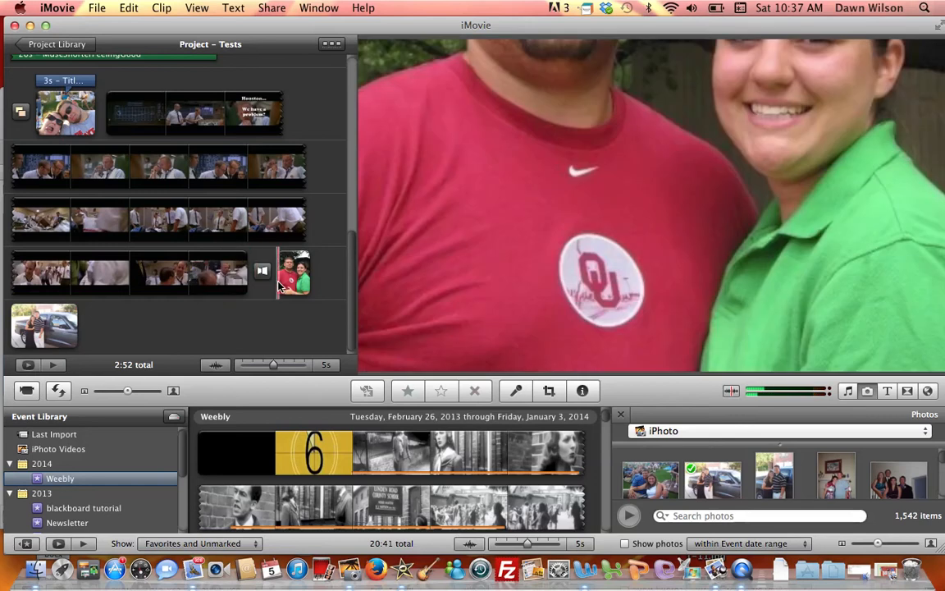
Step: Delete the photos of the red-and-green-shirted couple and the couple beside the truck from the end of the project
drag(276, 277, 342, 302)
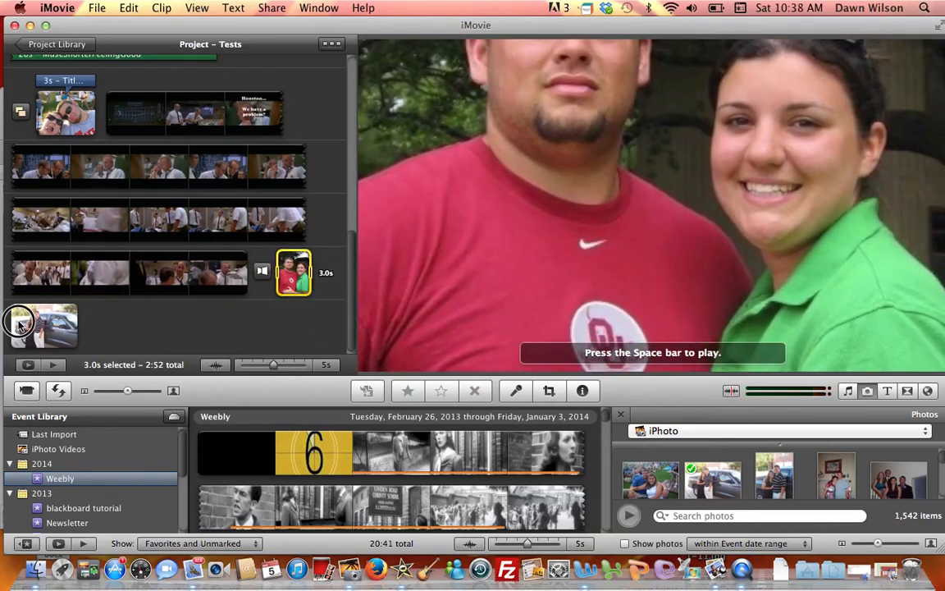
key(Delete)
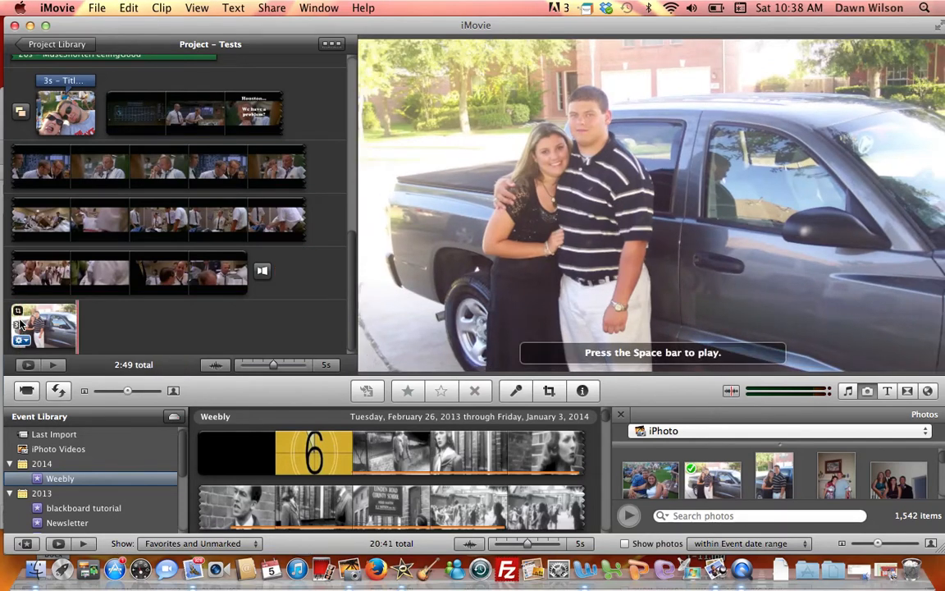
drag(12, 327, 88, 328)
key(super+c)
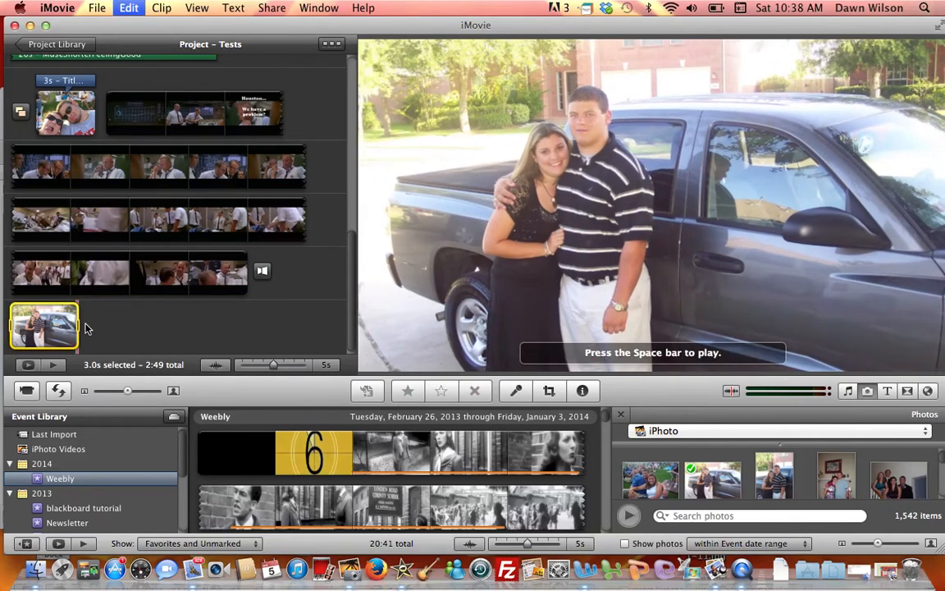
key(Delete)
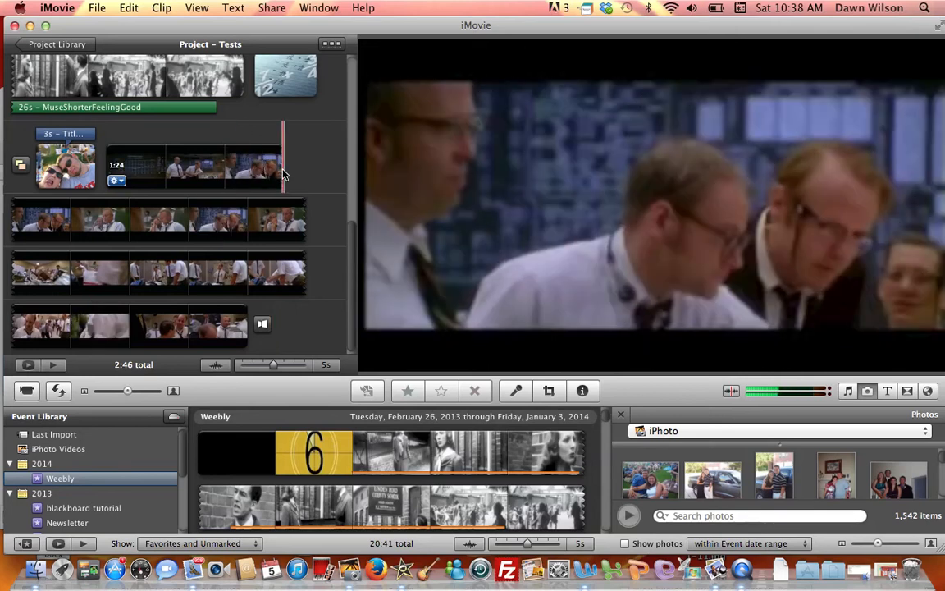
Step: Delete the titled photo of the couple in sunglasses placed in front of the mission control clip
scroll(283, 174, up, 3)
scroll(283, 174, down, 1)
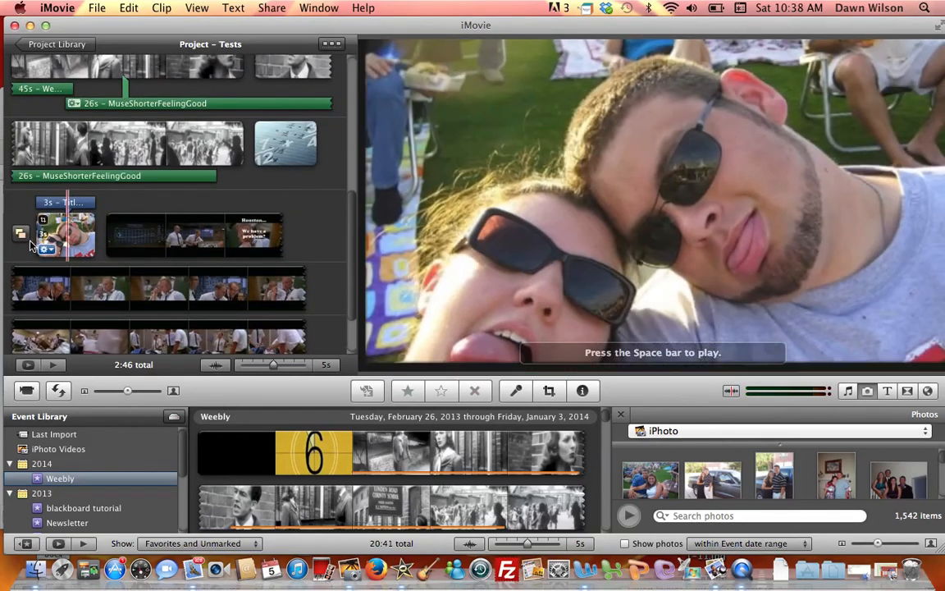
click(37, 237)
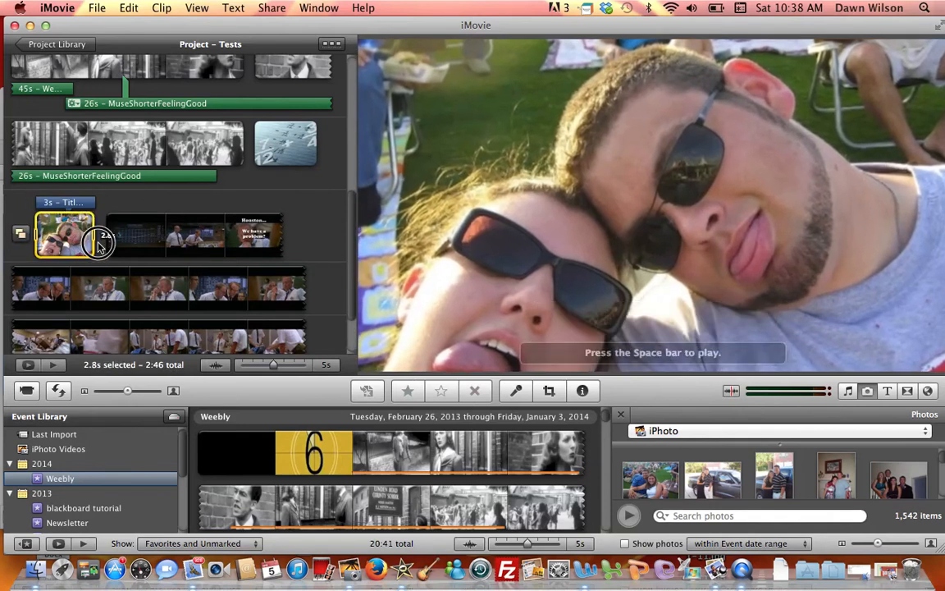
key(super+c)
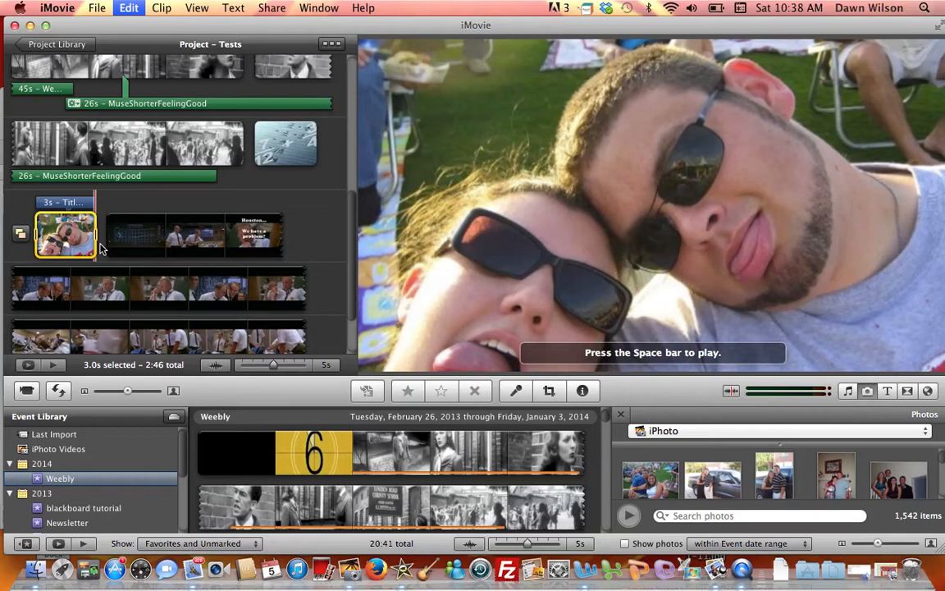
key(Delete)
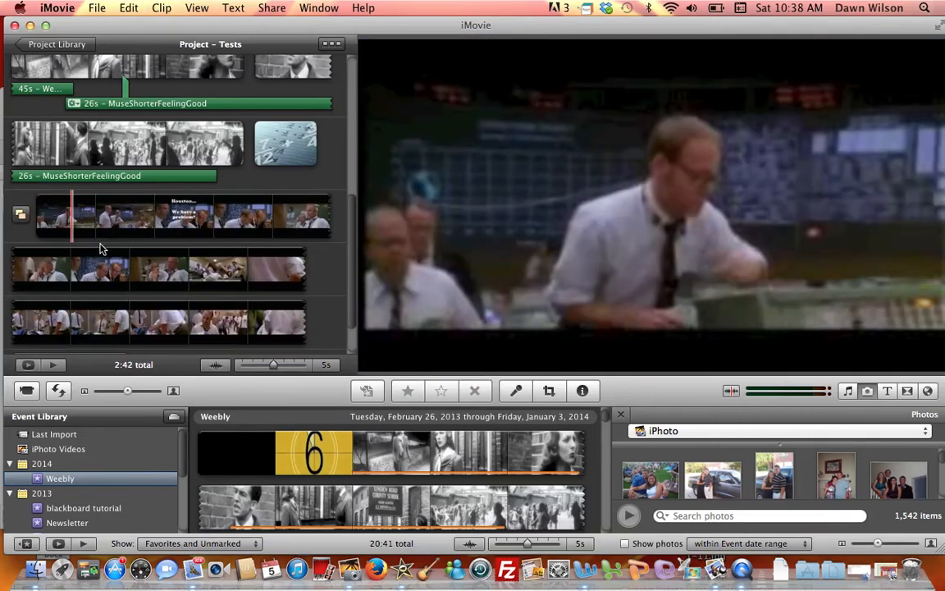
Step: Open the titles browser and look through the title styles of the Filmstrip theme
click(887, 392)
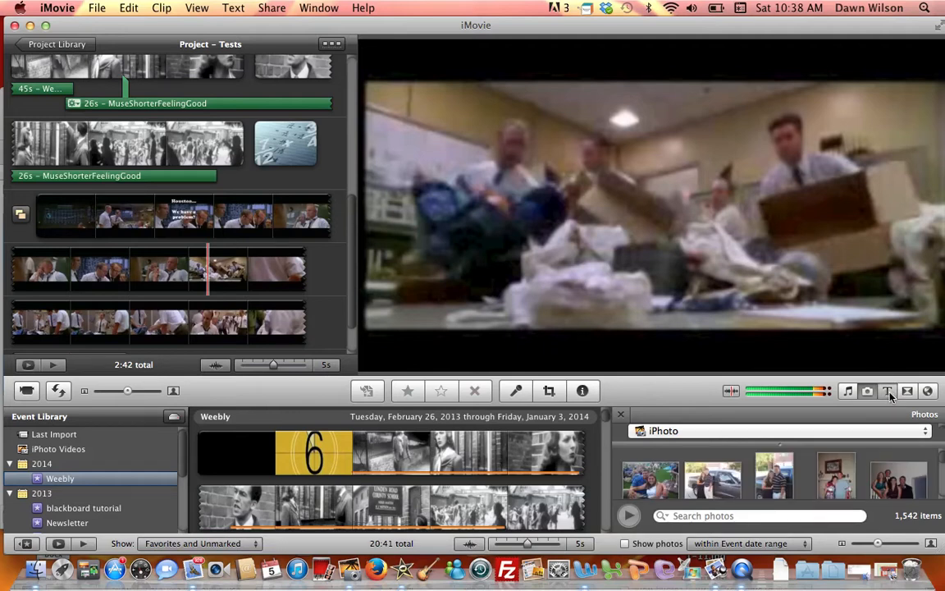
click(889, 393)
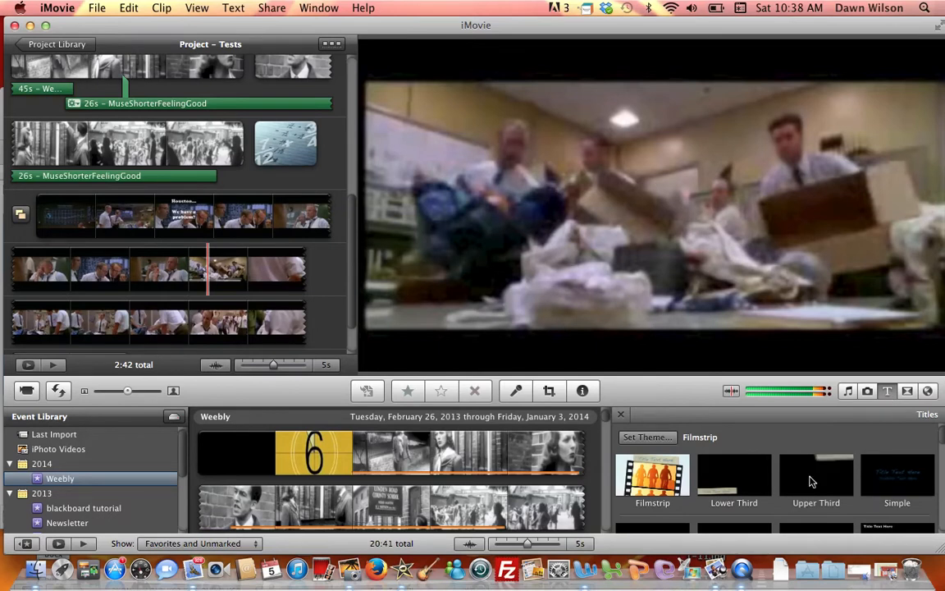
scroll(810, 476, down, 2)
scroll(750, 476, up, 2)
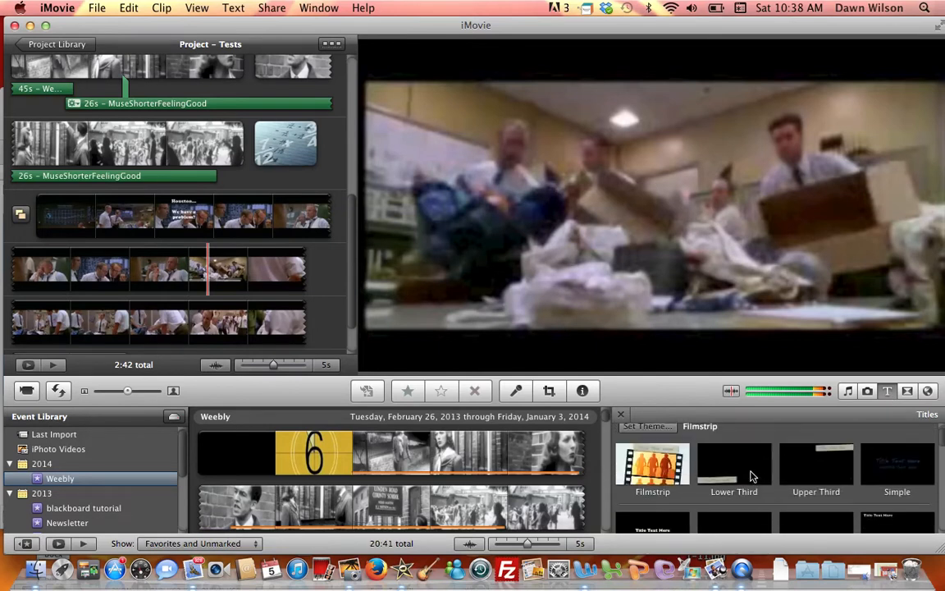
Step: Add a plain Lower Third title over the start of the mission control clip
scroll(751, 476, down, 1)
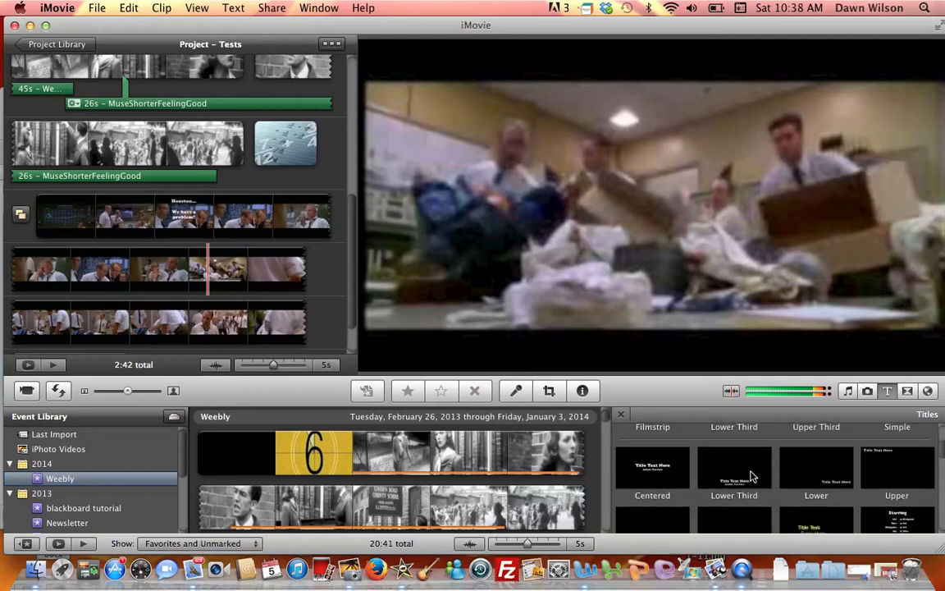
click(737, 477)
drag(737, 477, 63, 221)
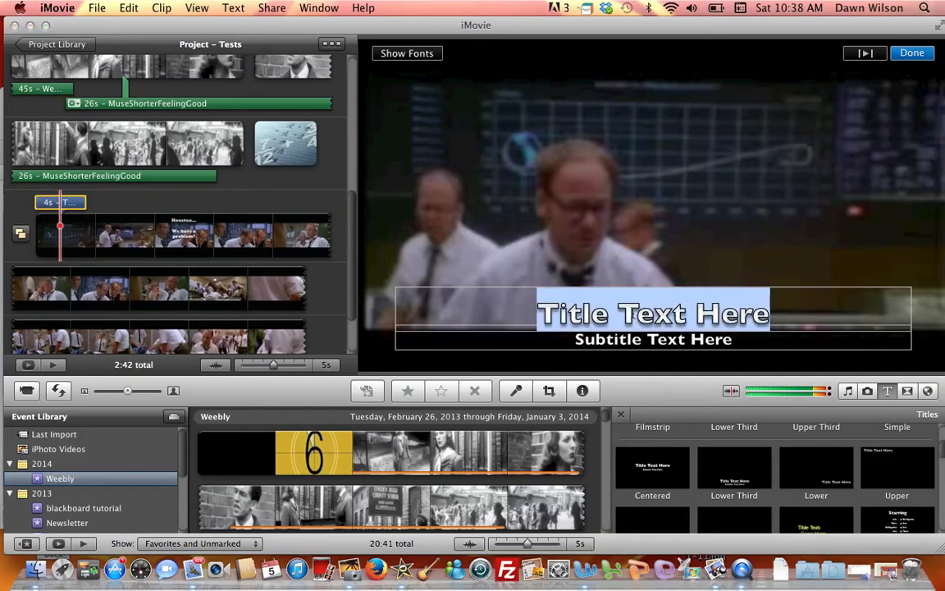
Step: Set the title text to "Have you had problems like this?", remove the subtitle text and finish editing the title
text(Have)
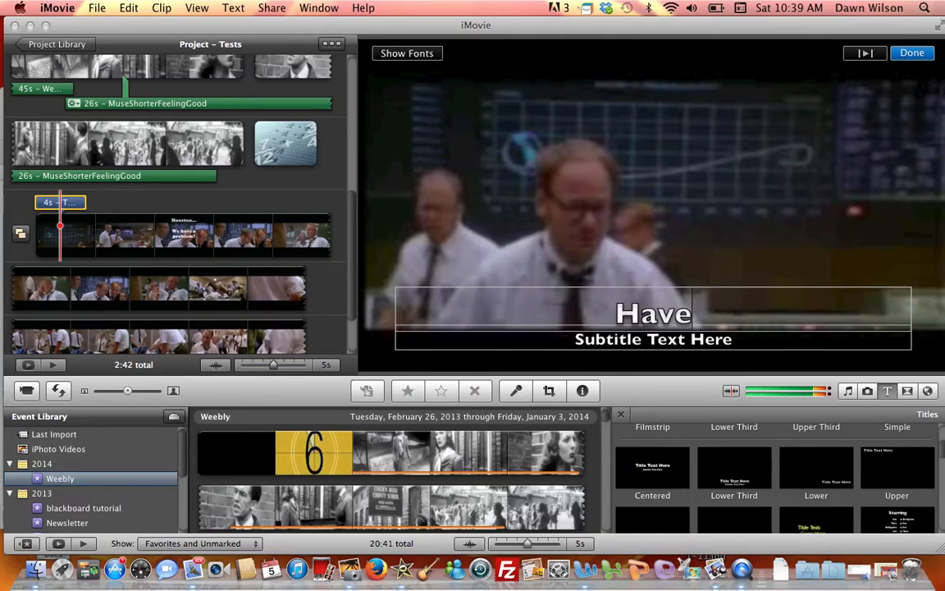
text( you had problems)
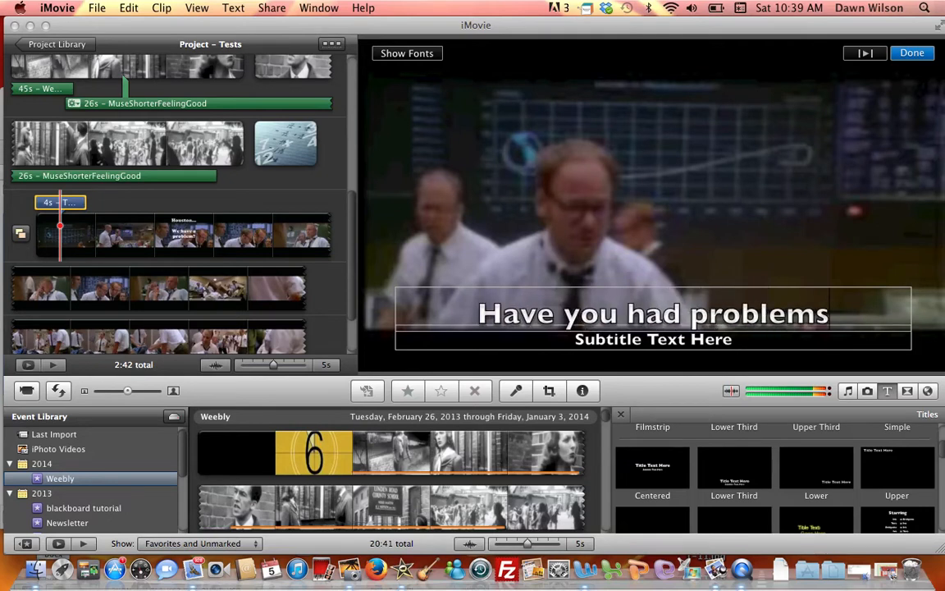
text( like th)
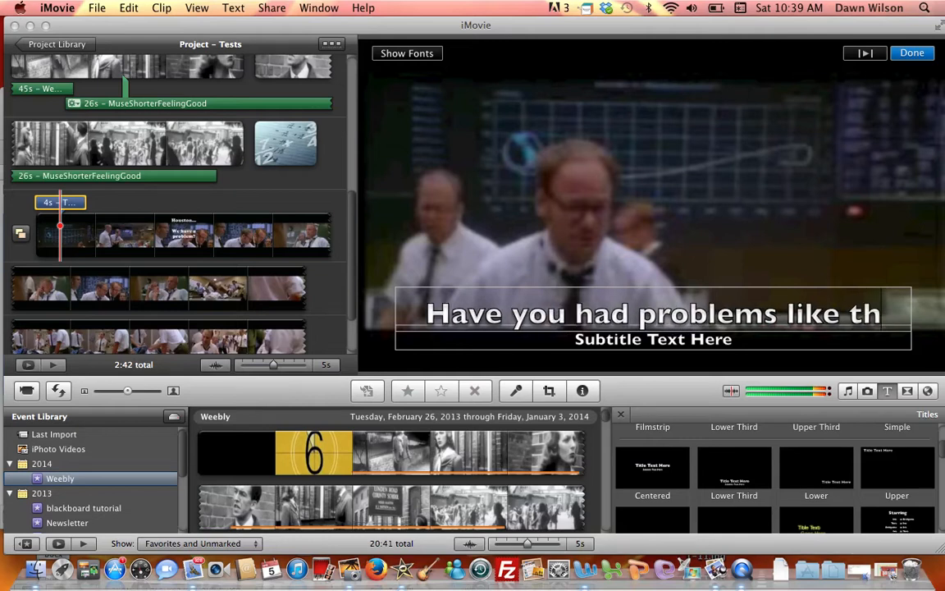
text(is?)
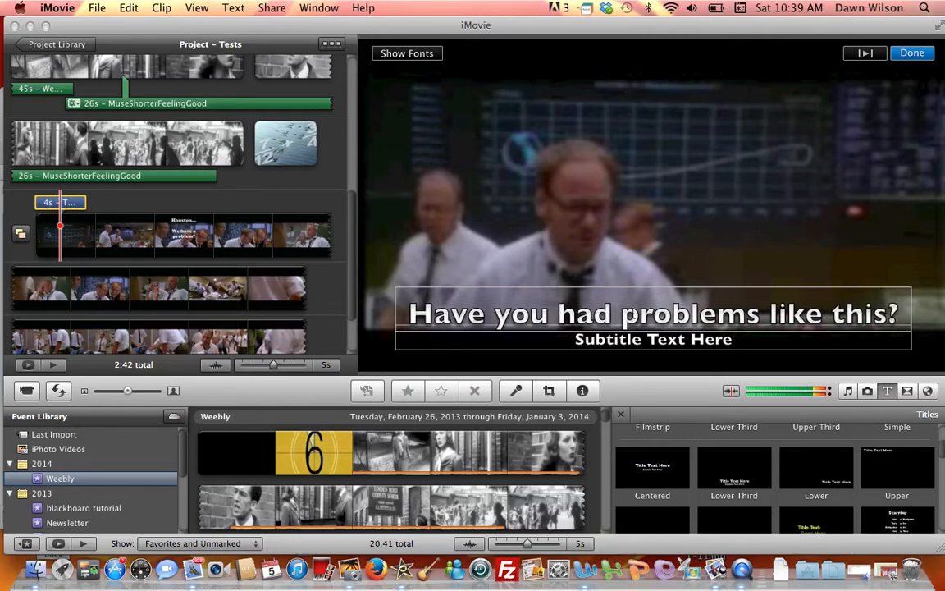
click(605, 337)
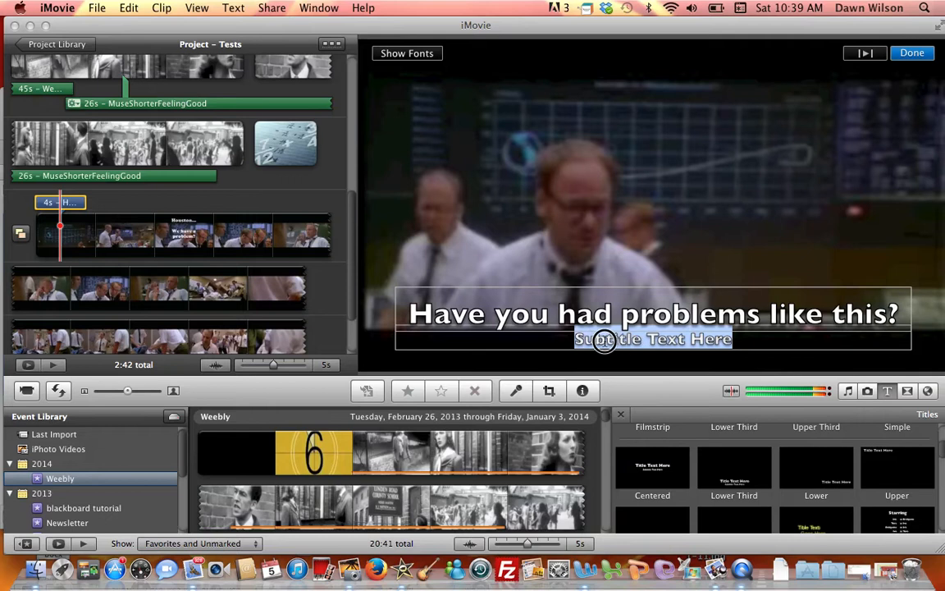
key(BackSpace)
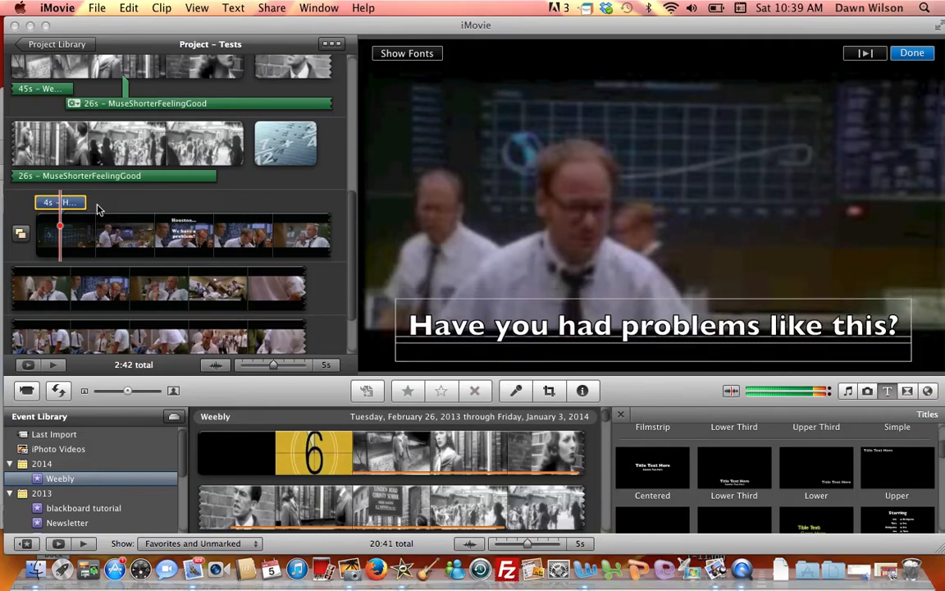
click(911, 54)
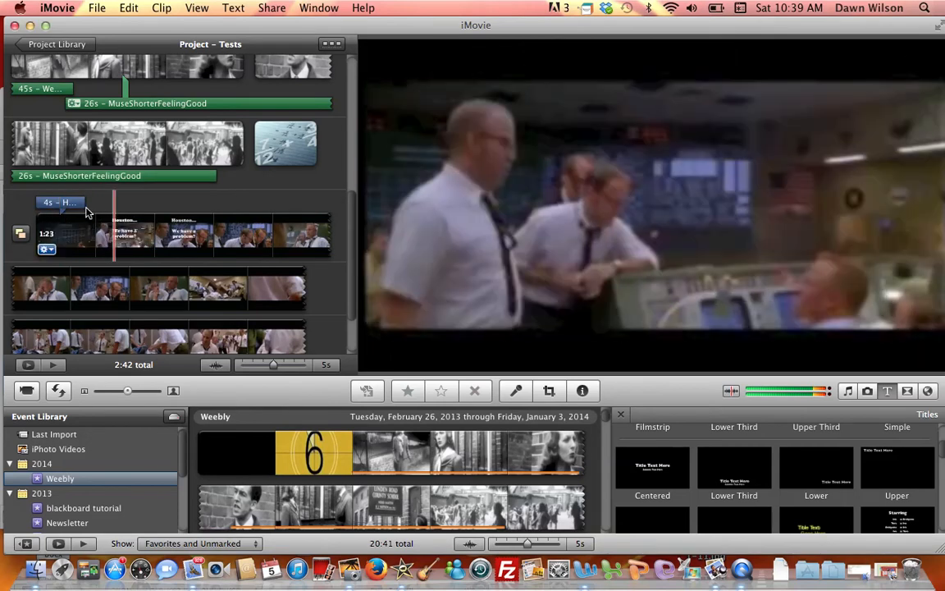
Step: Lengthen the "Have you had problems like this?" title to 5.5 s and play the mission control clip from its start
drag(82, 202, 102, 209)
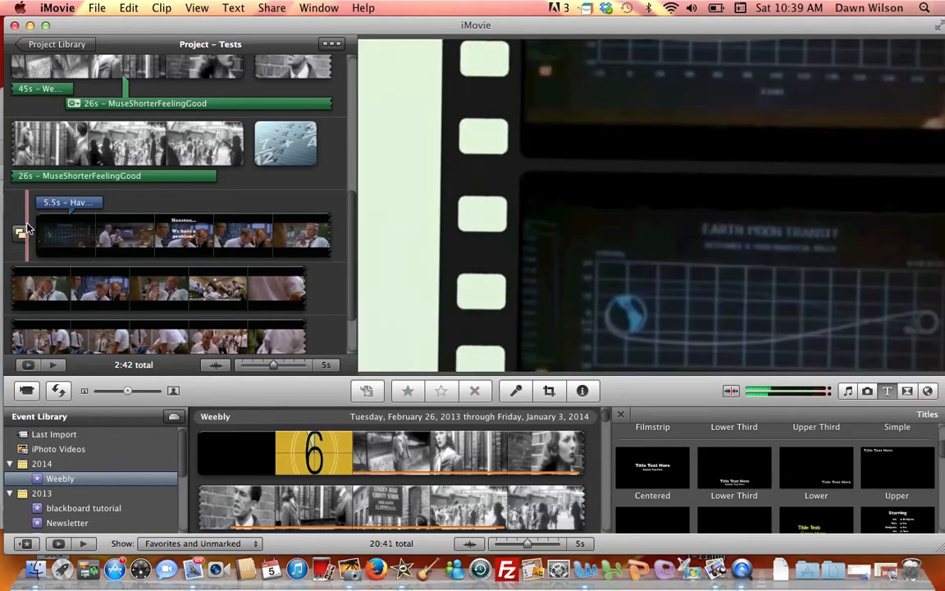
key(space)
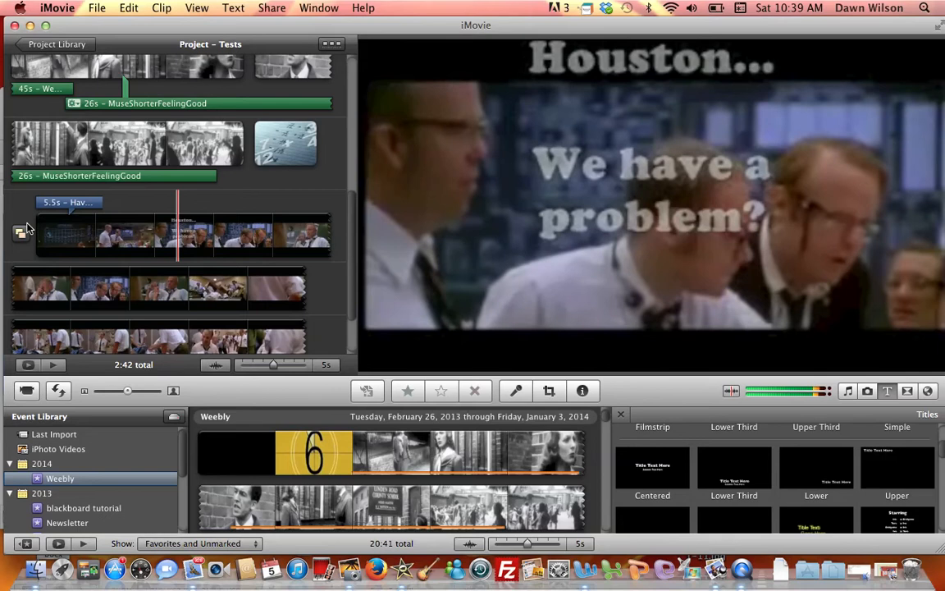
click(31, 229)
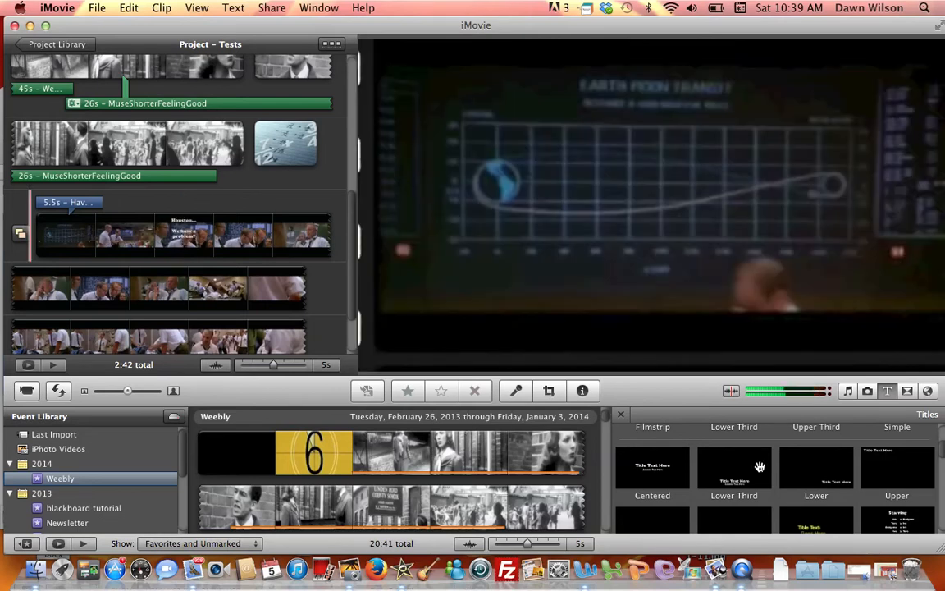
Step: Hide and reopen the titles browser and apply a Four Corners title across the rest of the mission control clip
click(889, 394)
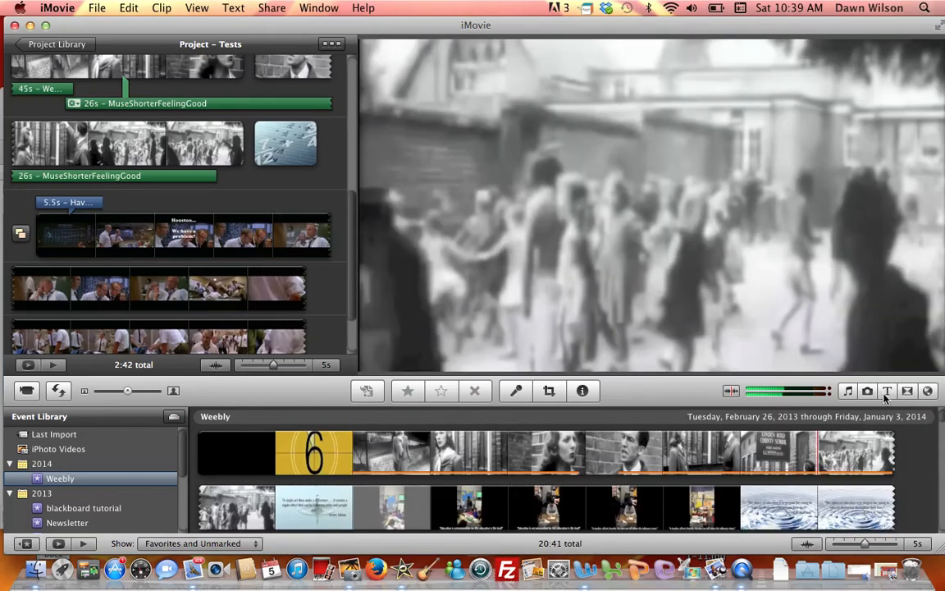
click(887, 392)
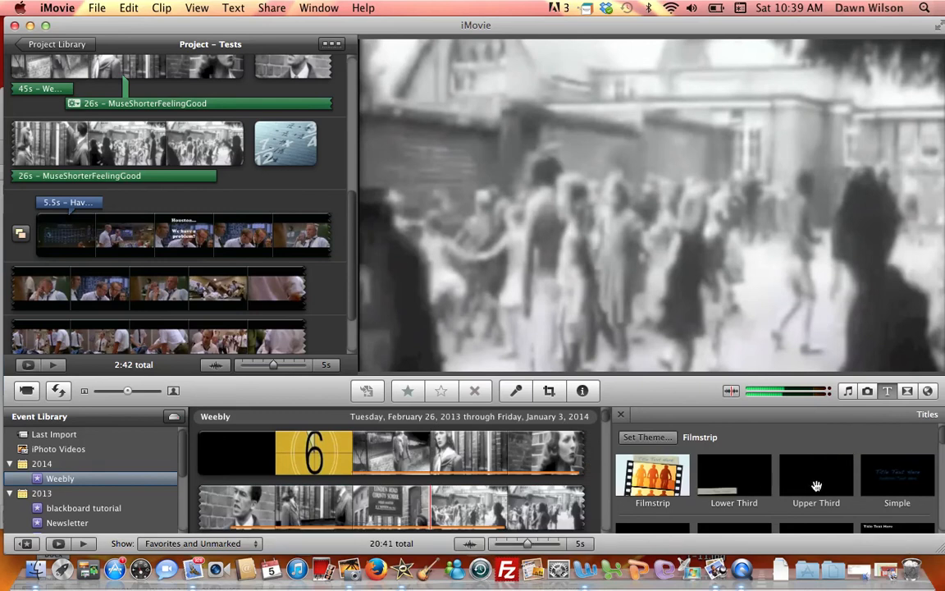
scroll(816, 489, down, 2)
scroll(817, 491, down, 1)
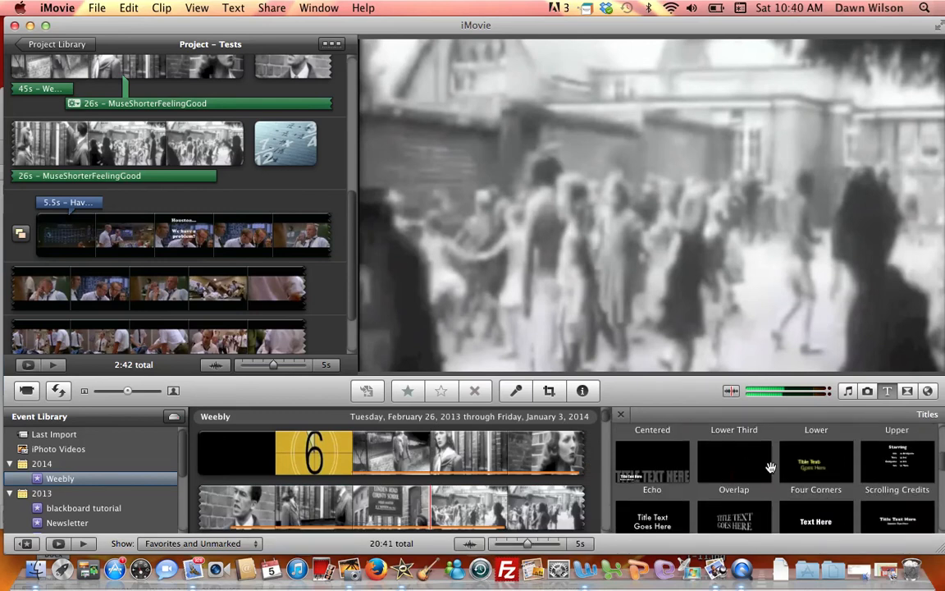
drag(811, 468, 322, 307)
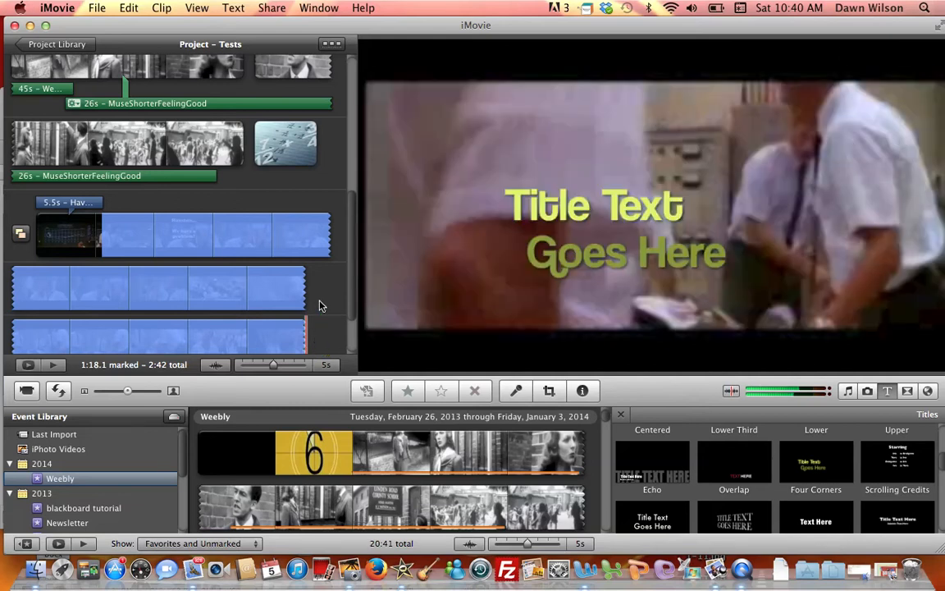
scroll(321, 307, up, 2)
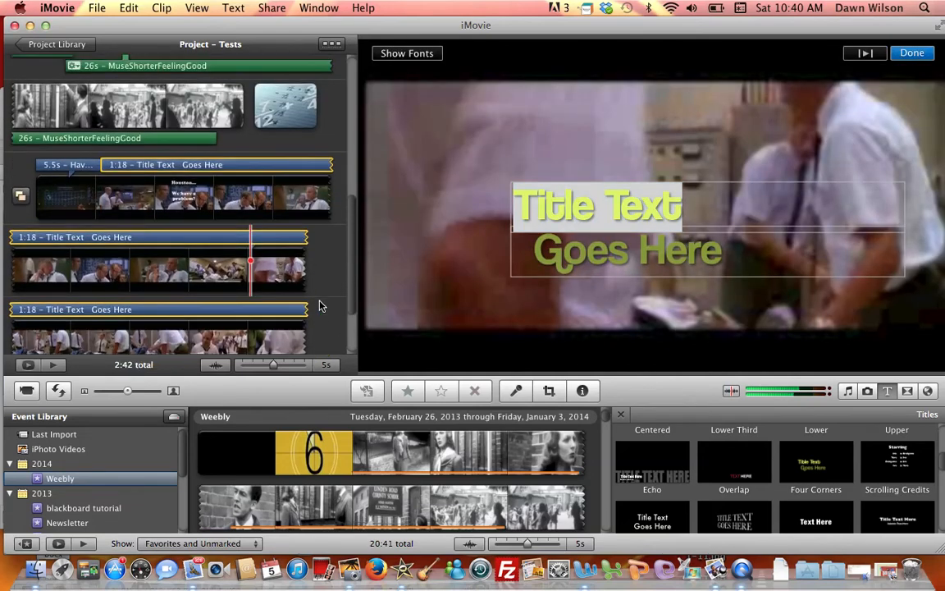
Step: Delete the Four Corners title spanning the mission control clip
right_click(297, 167)
click(295, 167)
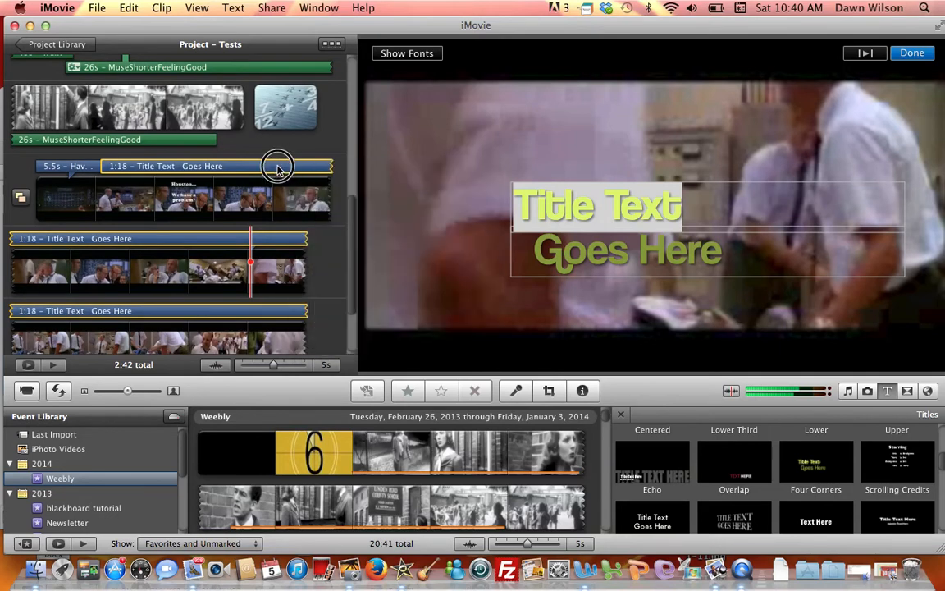
click(279, 167)
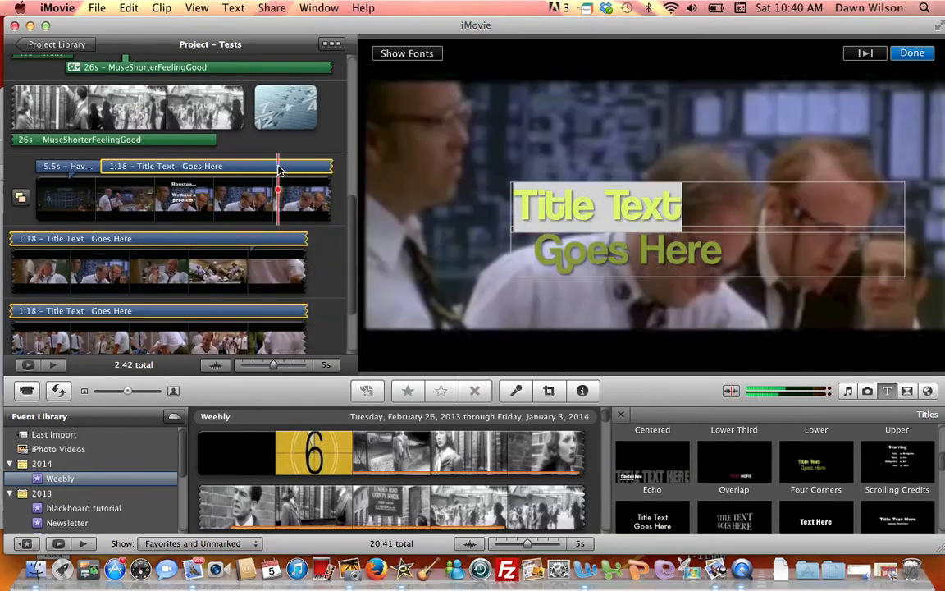
key(Delete)
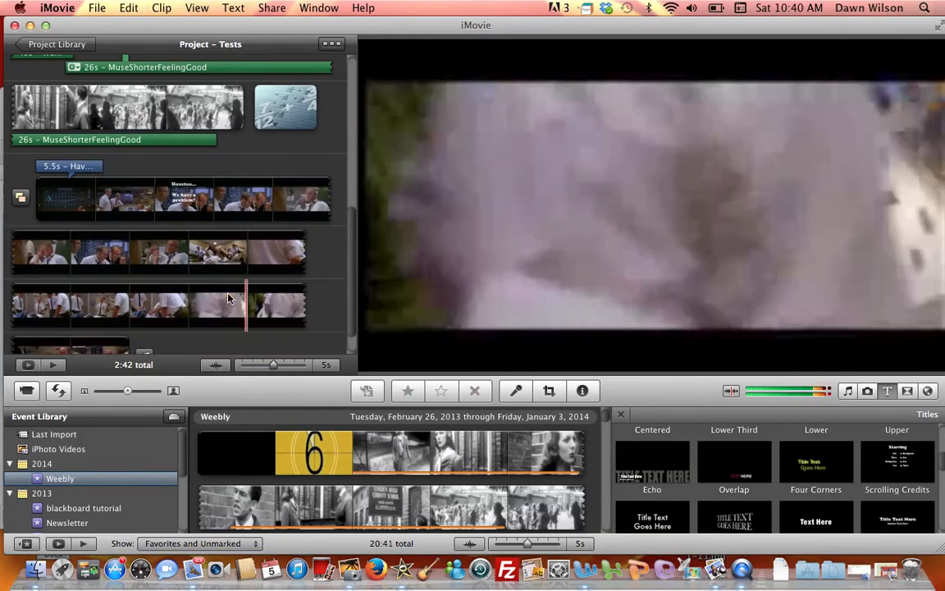
Step: Add a Four Corners title on black at the end of the project with the first line "Fixing your problems"
click(160, 330)
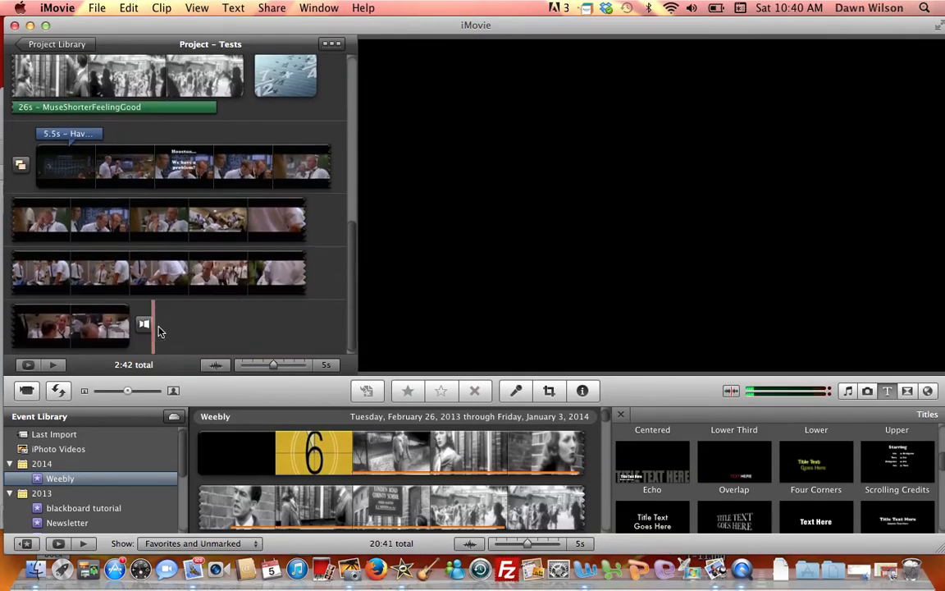
drag(751, 450, 173, 327)
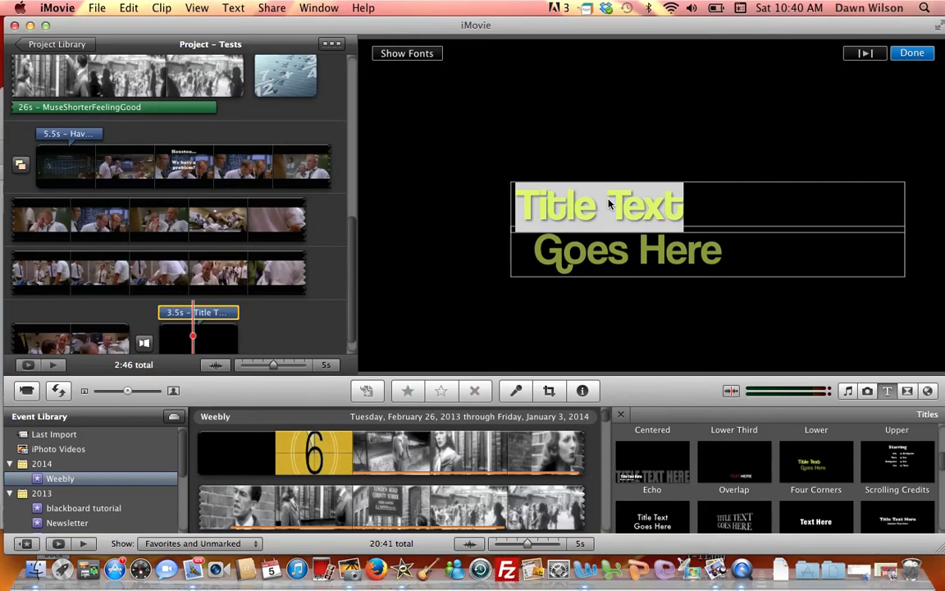
click(679, 192)
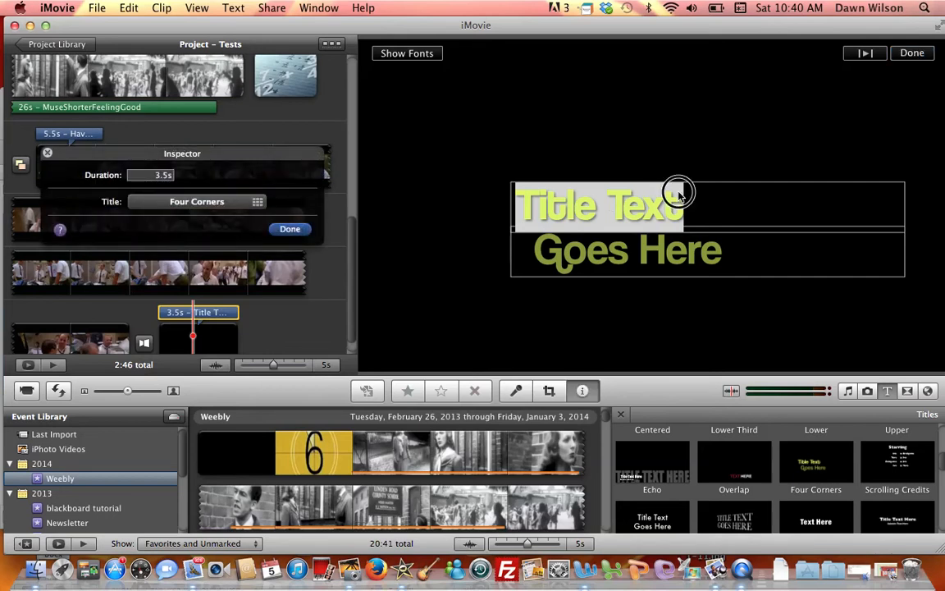
text(Fi)
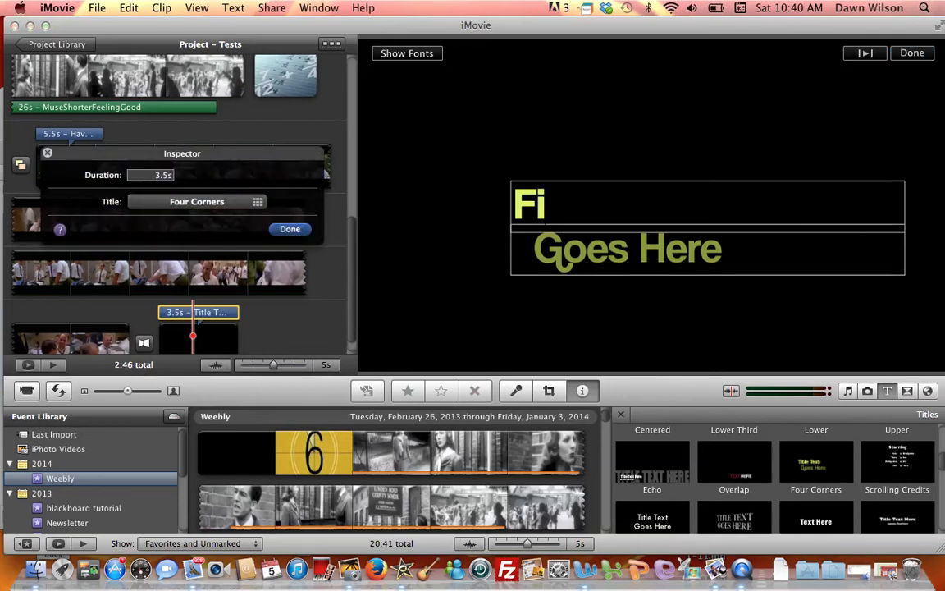
text(xing your)
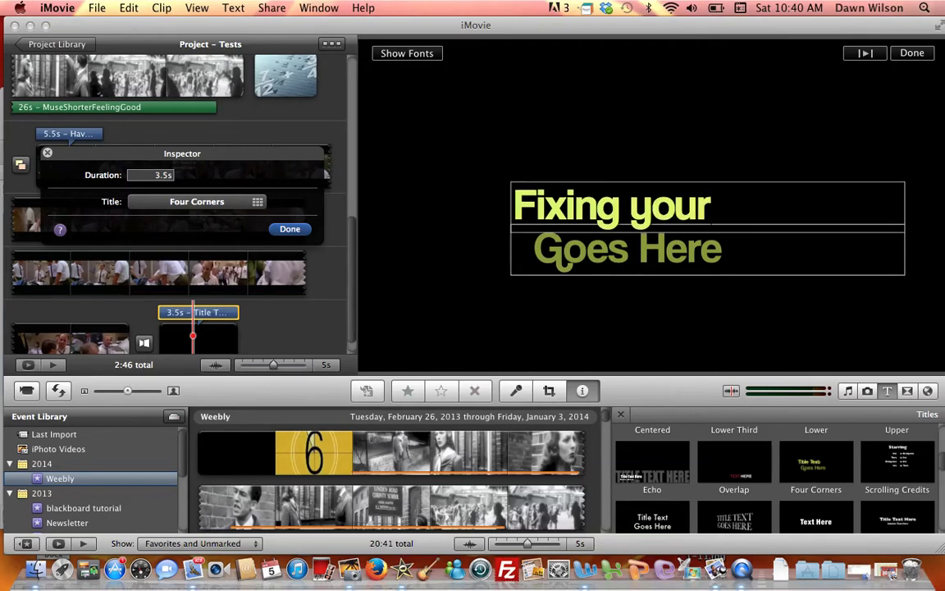
text( problems)
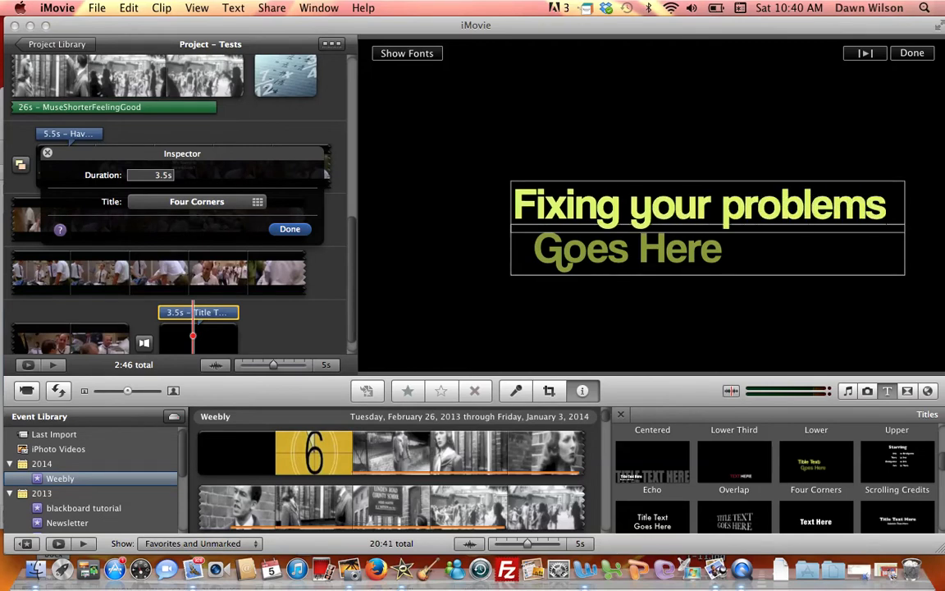
Step: Set the closing title's second line to "There is help" and finish editing the title
click(714, 255)
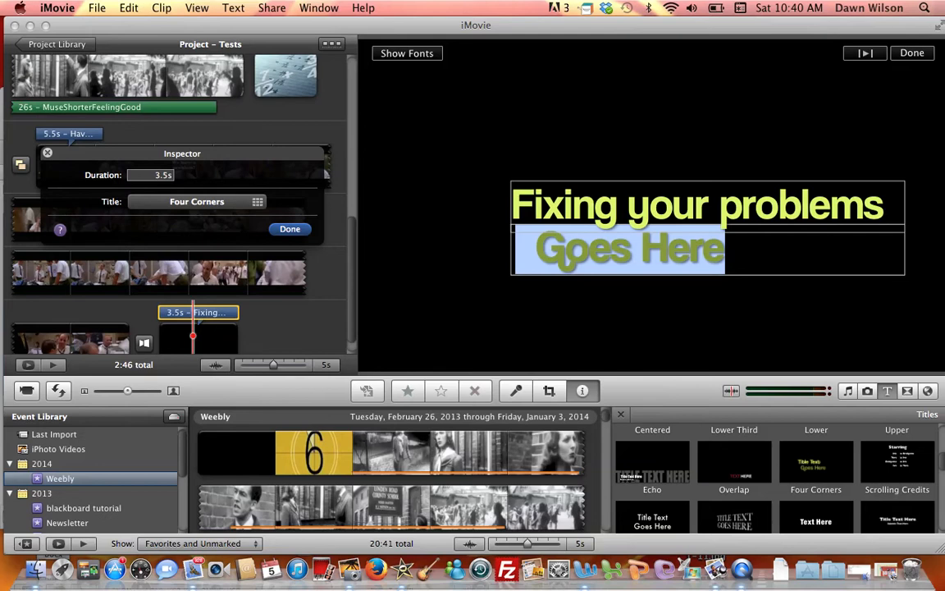
text(There is help)
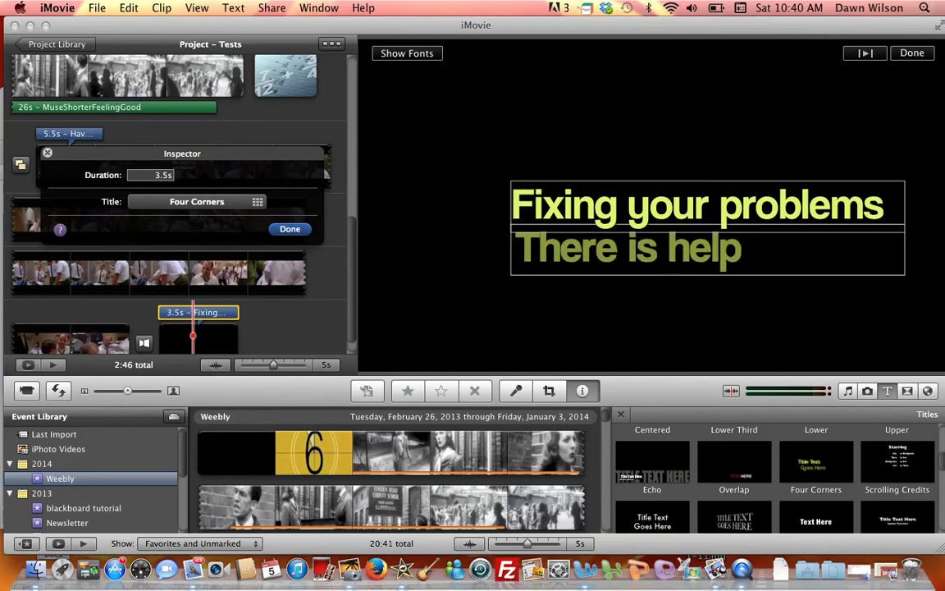
click(825, 49)
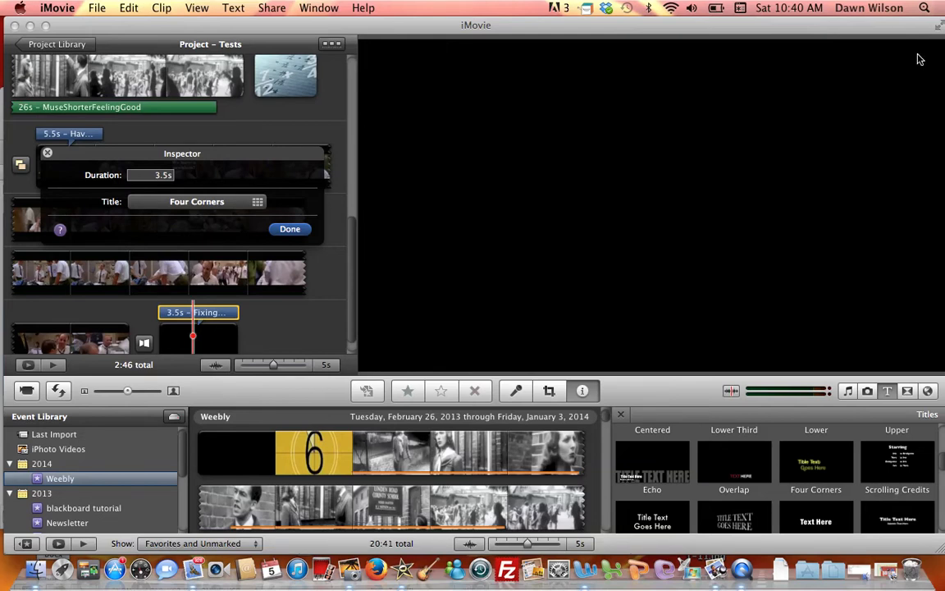
Step: View the mission control clip's settings in the Inspector and close it
scroll(332, 308, down, 1)
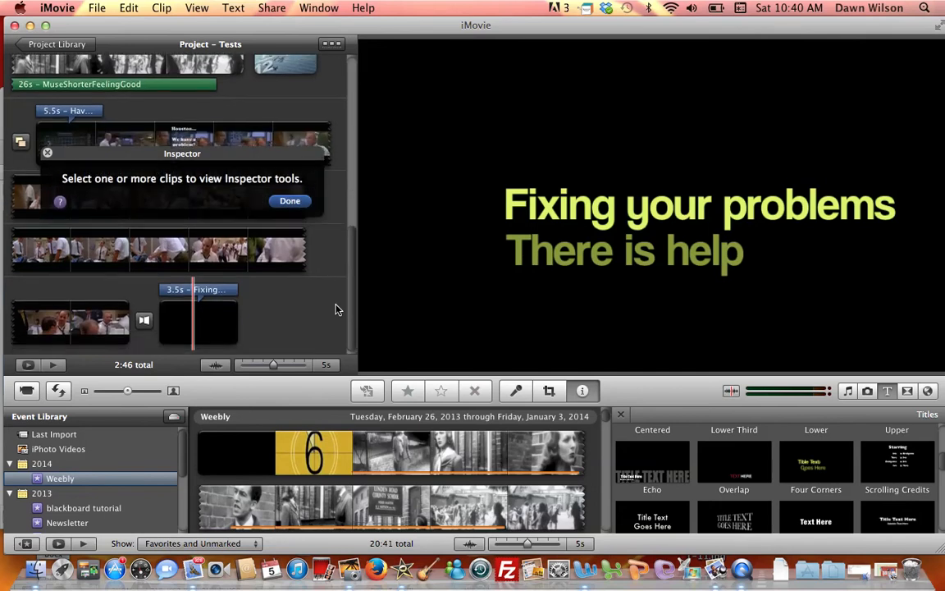
click(88, 320)
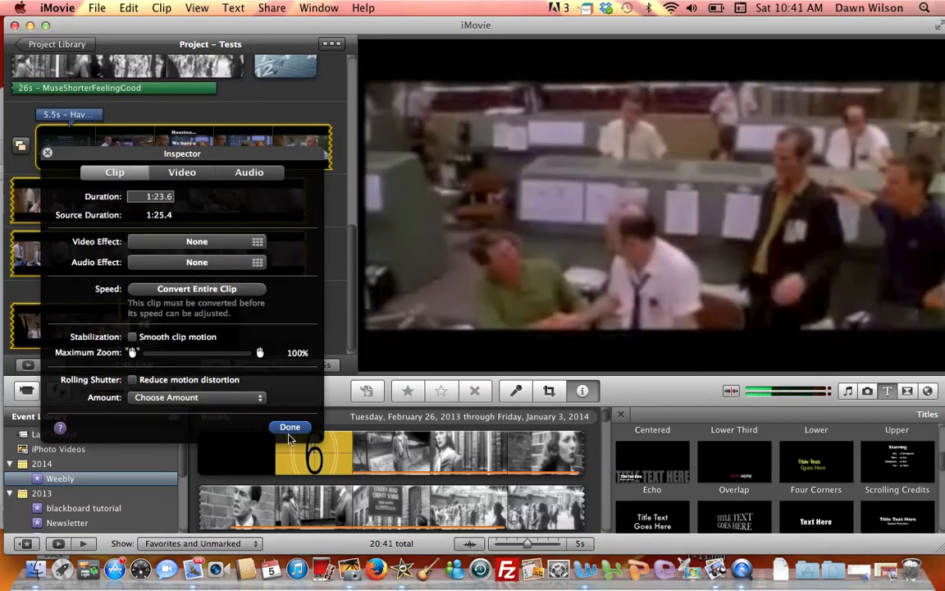
click(290, 427)
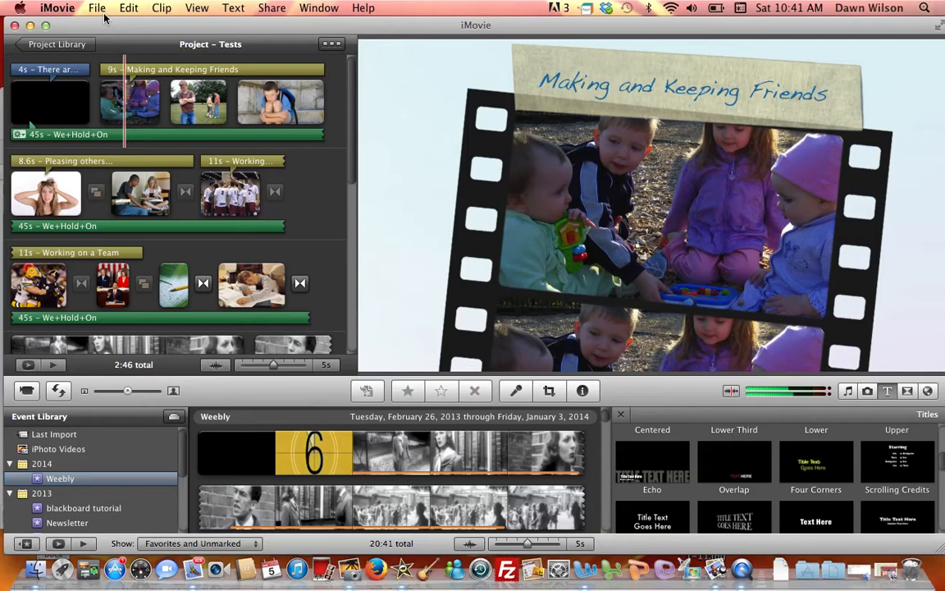
click(97, 9)
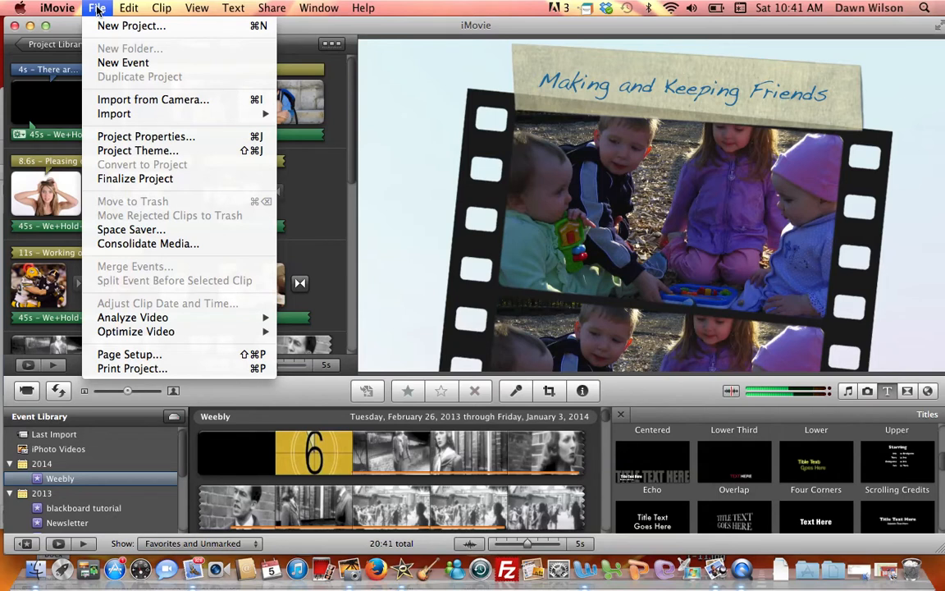
click(158, 104)
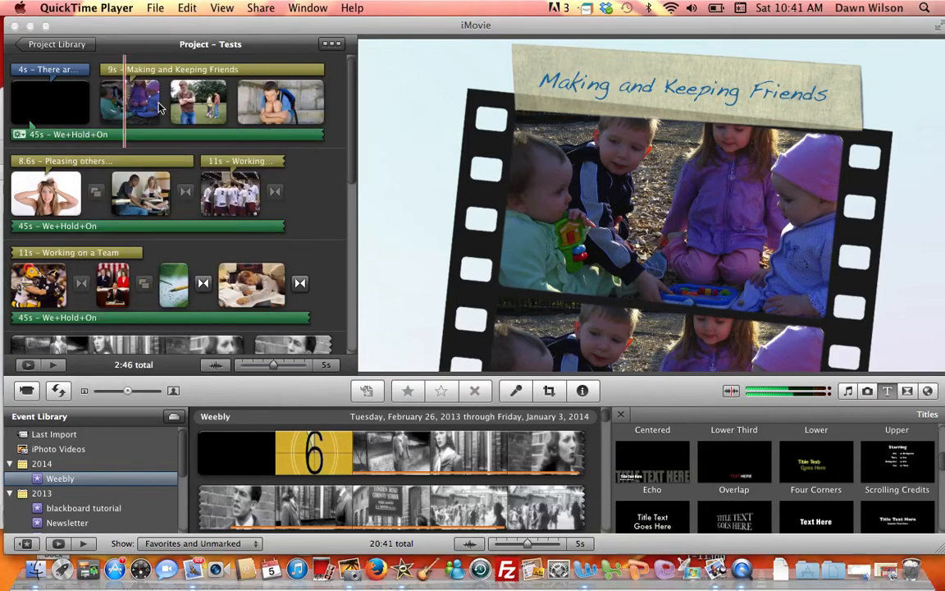
click(155, 8)
mouse_move(133, 10)
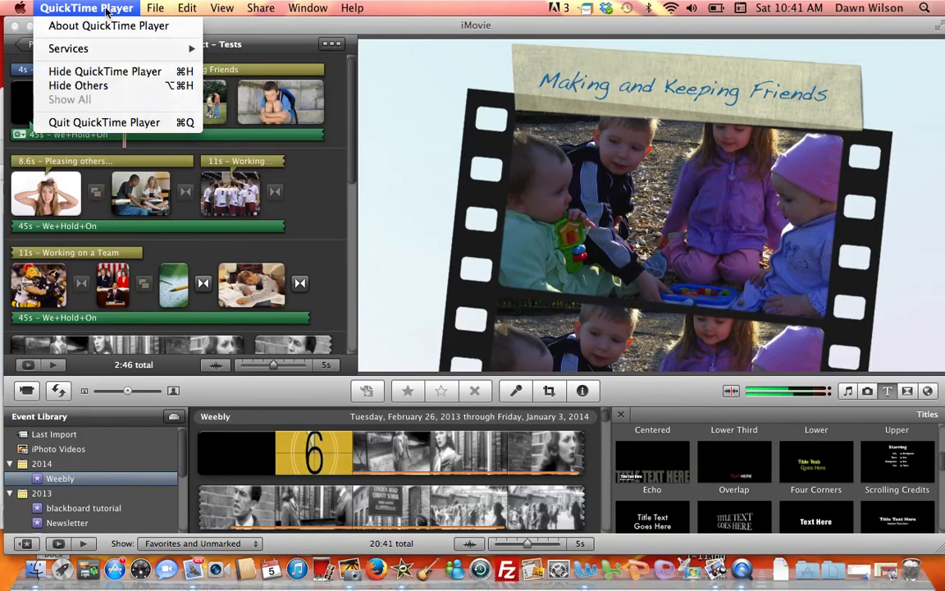
click(99, 35)
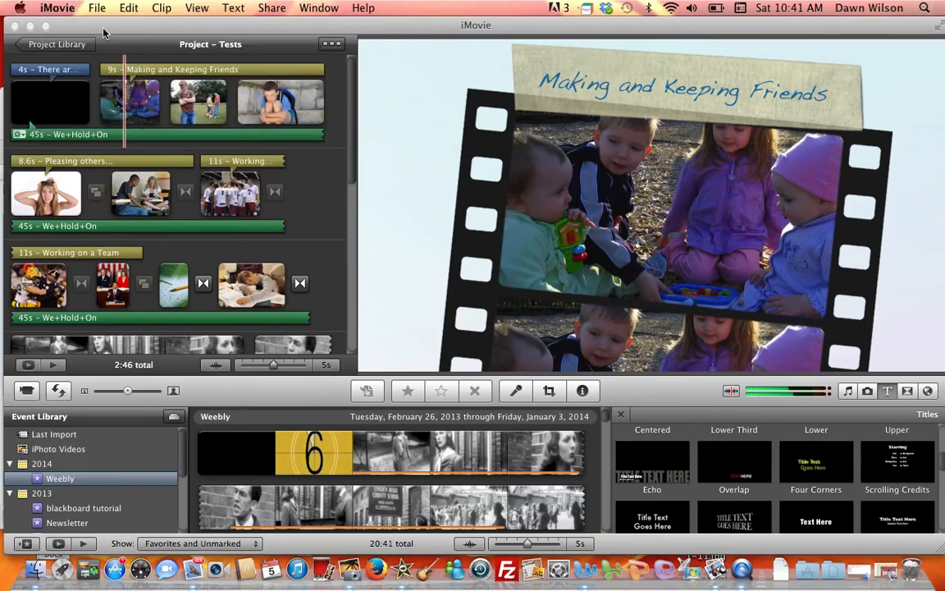
click(97, 8)
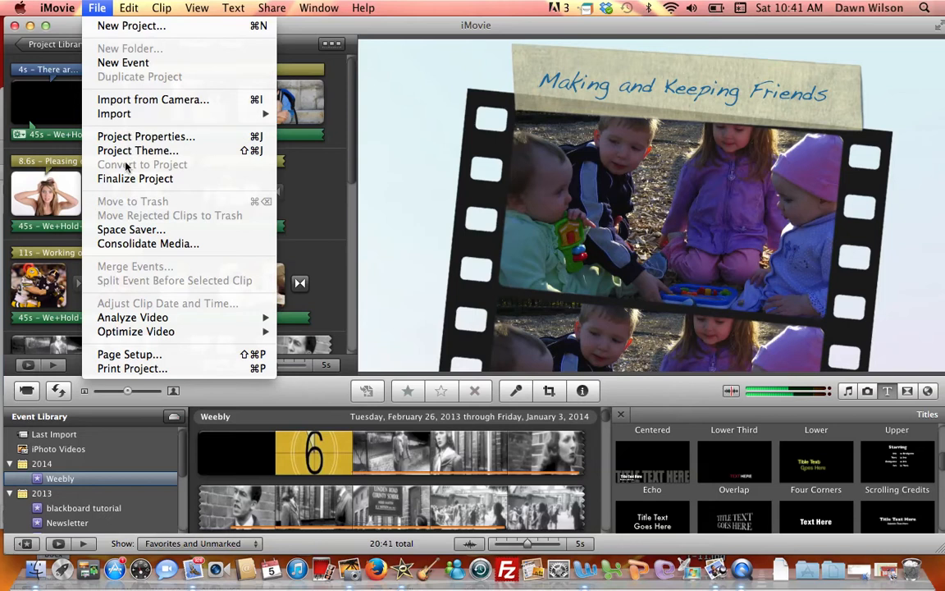
mouse_move(114, 113)
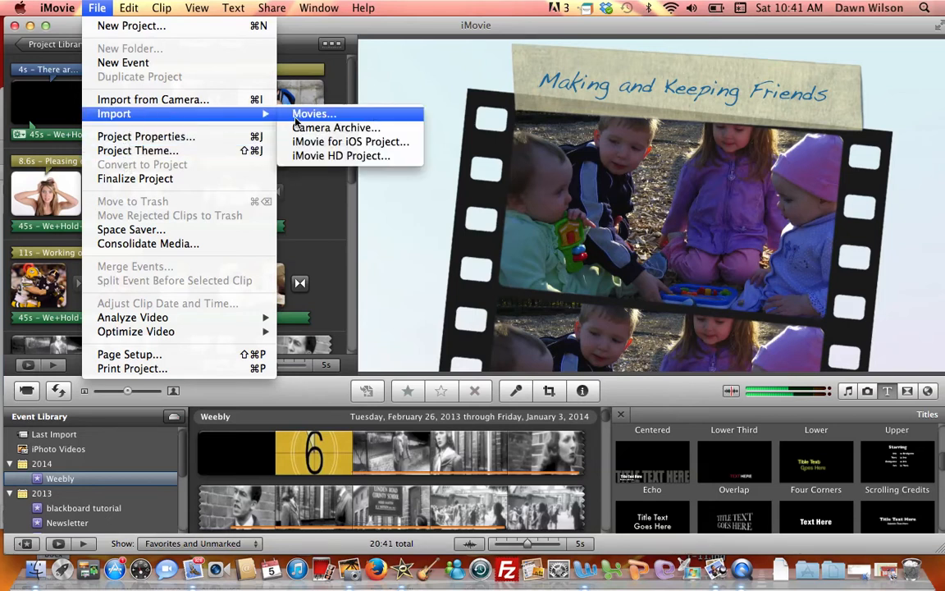
key(ctrl+super+Escape)
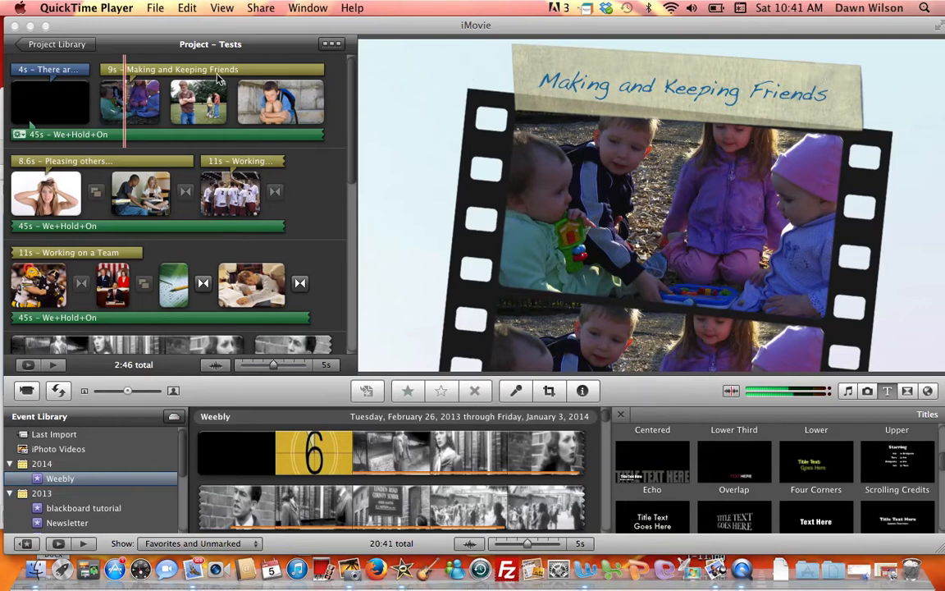
Step: Import the movie ripples.m4v from the videos folder into the existing Weebly event, copying the file and optimizing it at Large - 960x540
click(137, 25)
click(97, 8)
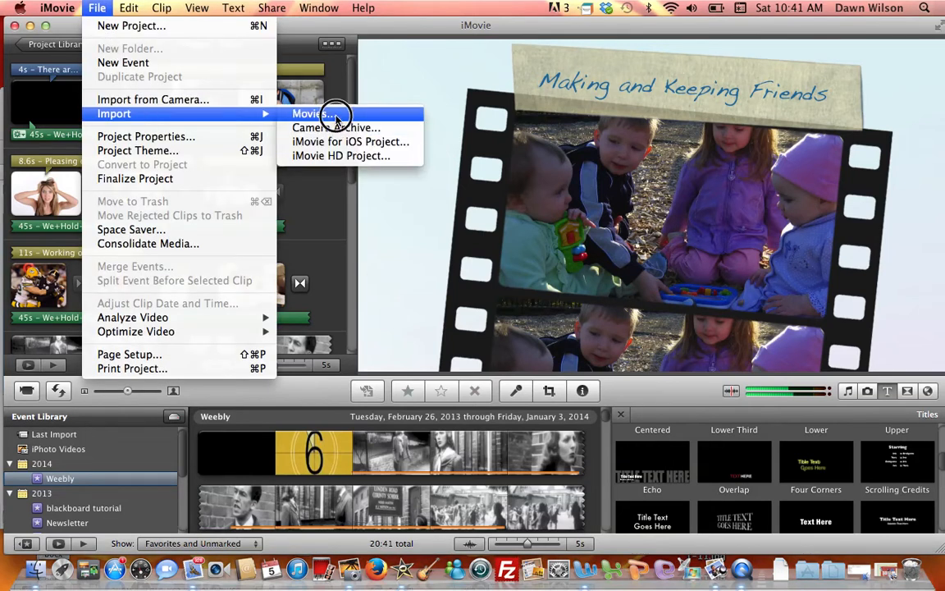
click(335, 117)
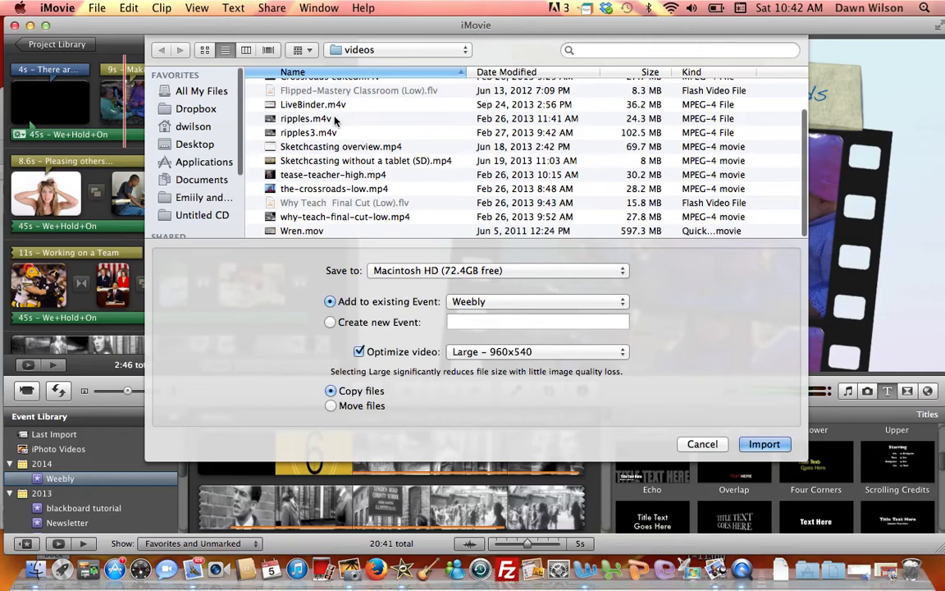
scroll(331, 164, down, 1)
scroll(332, 164, up, 3)
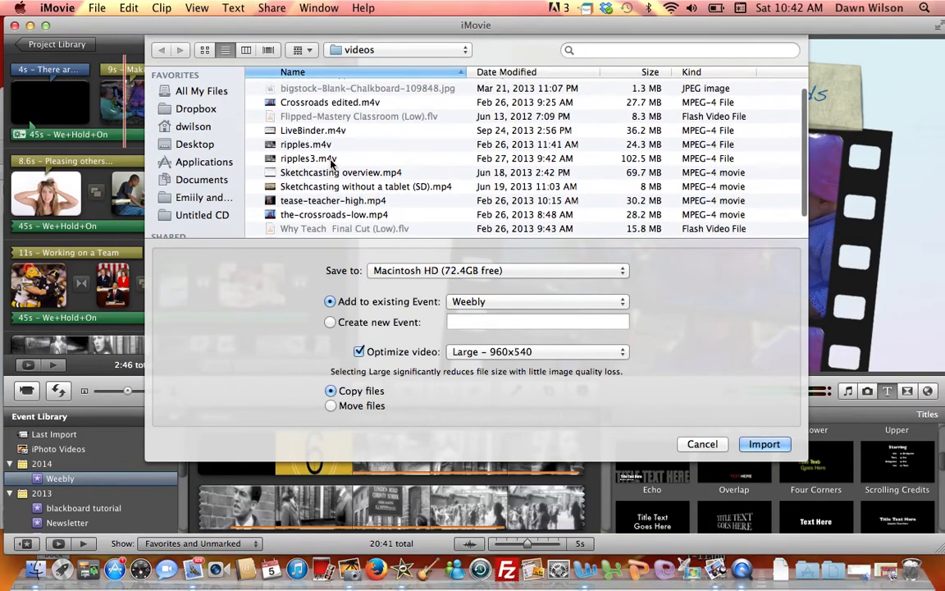
scroll(332, 164, up, 3)
scroll(332, 164, down, 1)
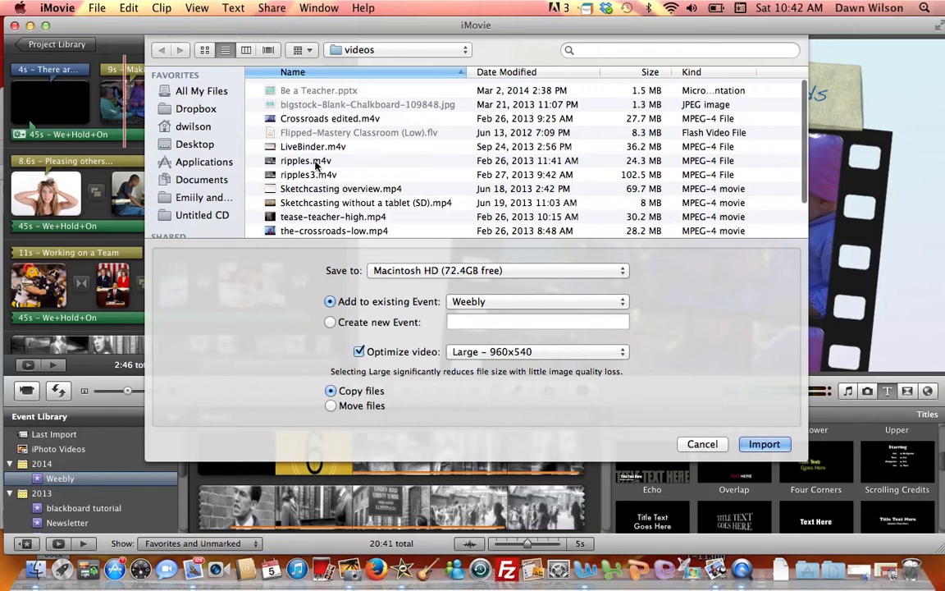
click(314, 161)
scroll(314, 161, down, 1)
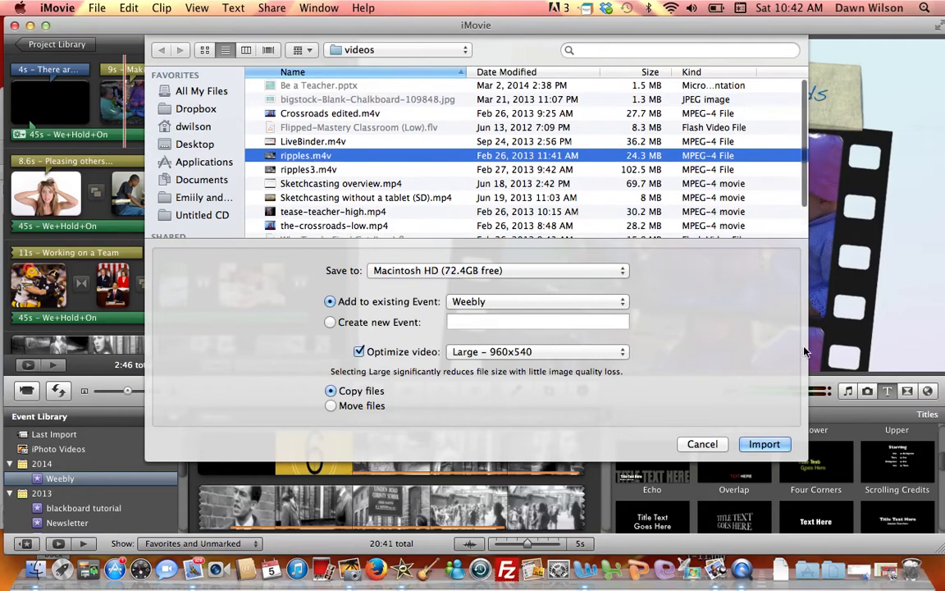
click(763, 444)
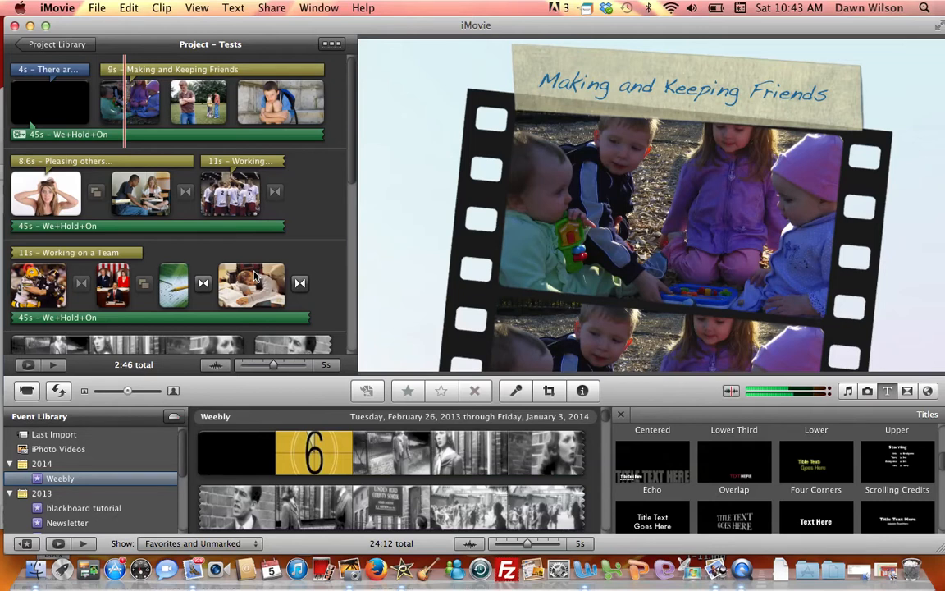
Step: Look through the Weebly event's footage for a section to use in the project
scroll(256, 279, down, 3)
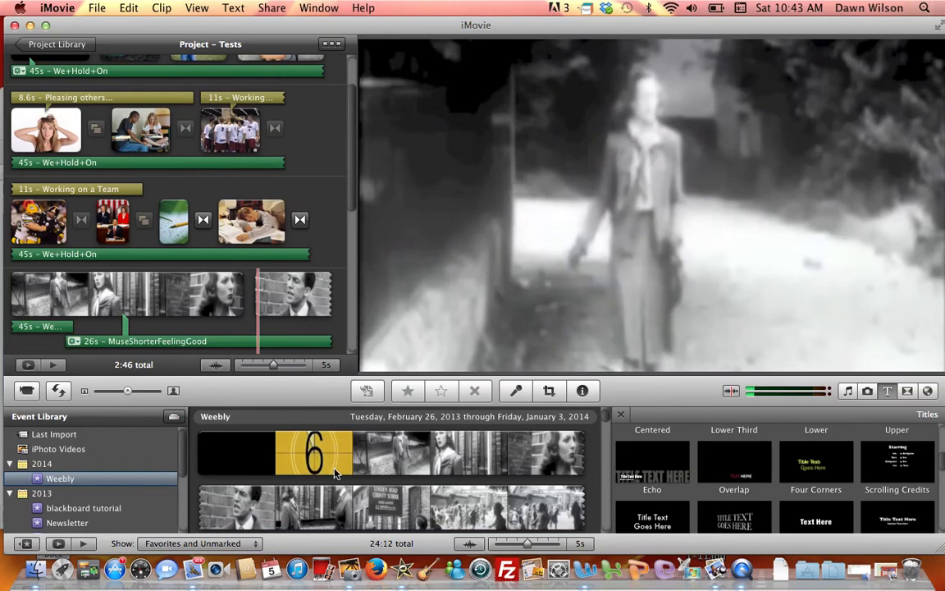
scroll(334, 473, up, 3)
scroll(335, 474, down, 5)
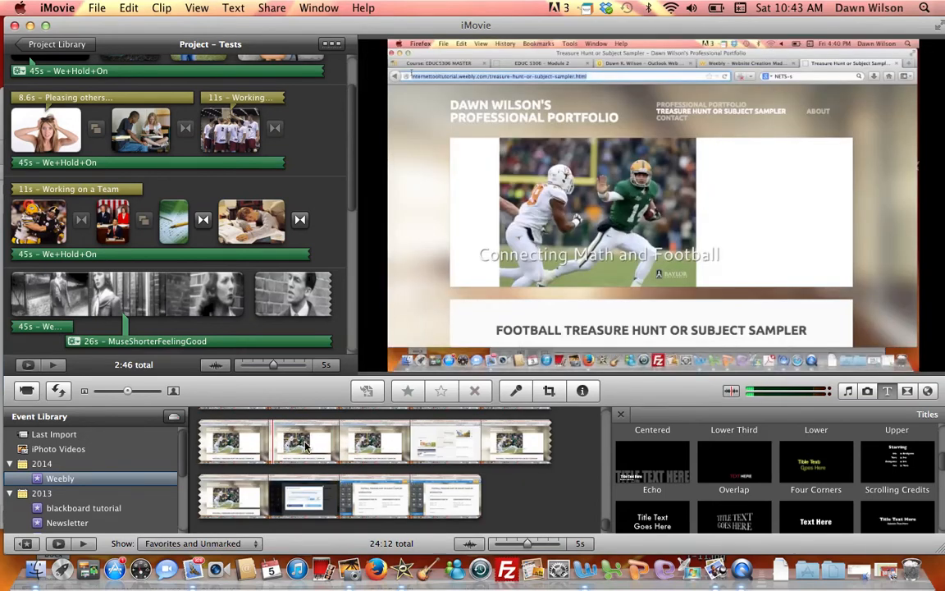
scroll(424, 490, down, 3)
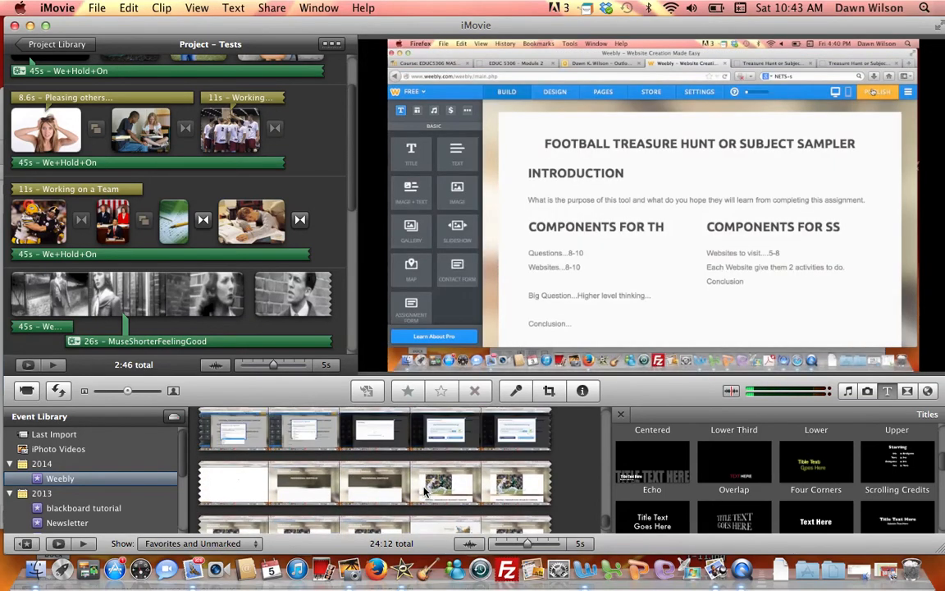
scroll(424, 490, down, 3)
scroll(424, 490, down, 2)
scroll(424, 490, down, 2)
scroll(424, 491, down, 3)
scroll(424, 490, down, 1)
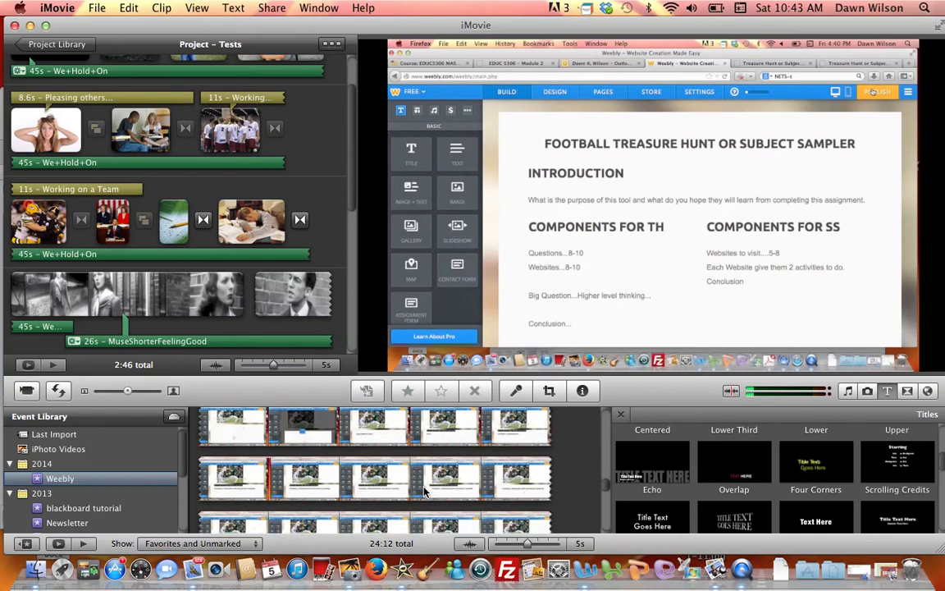
scroll(424, 490, down, 4)
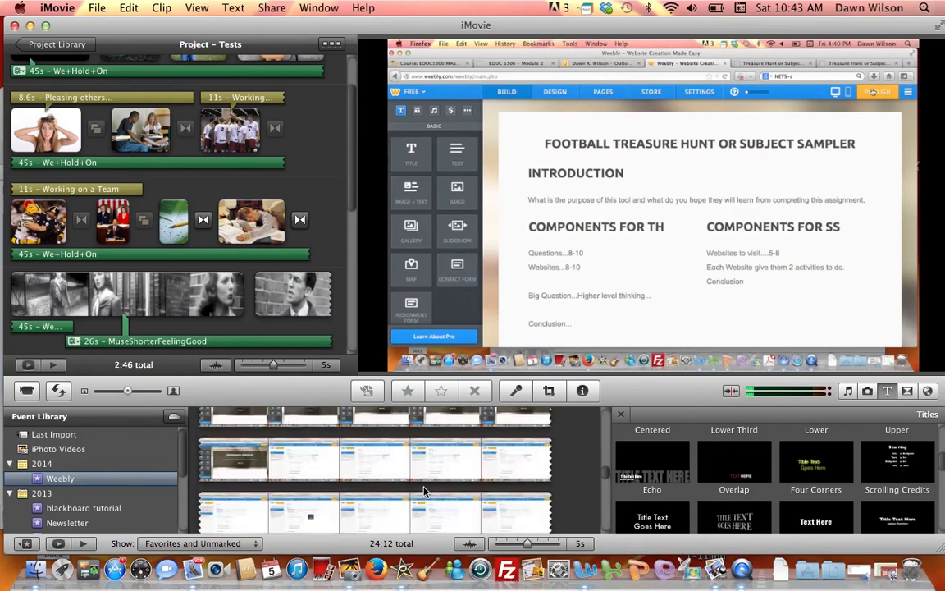
scroll(425, 490, down, 3)
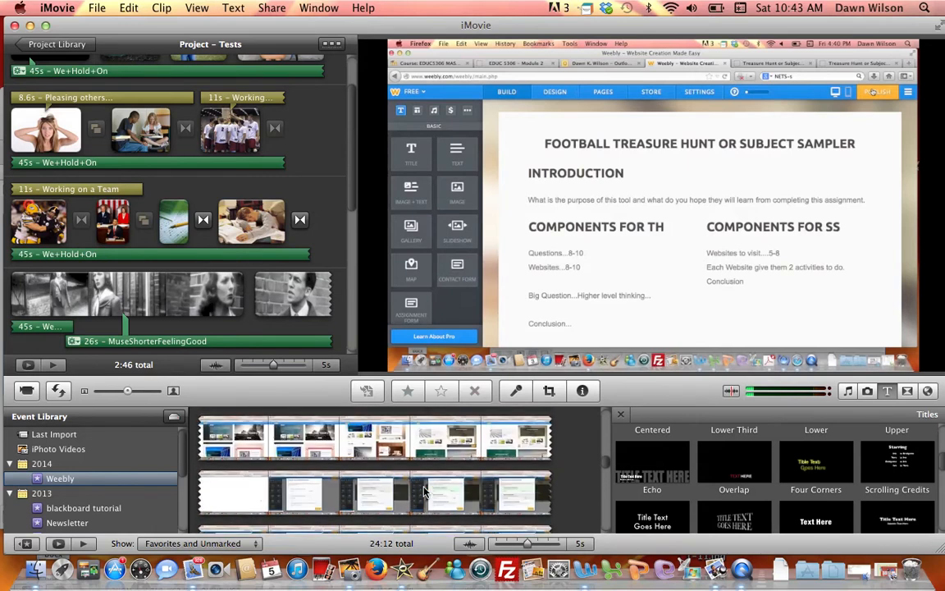
Step: Select about 45 seconds of the website template footage in the Weebly event and add it to the end of the project
scroll(425, 491, up, 2)
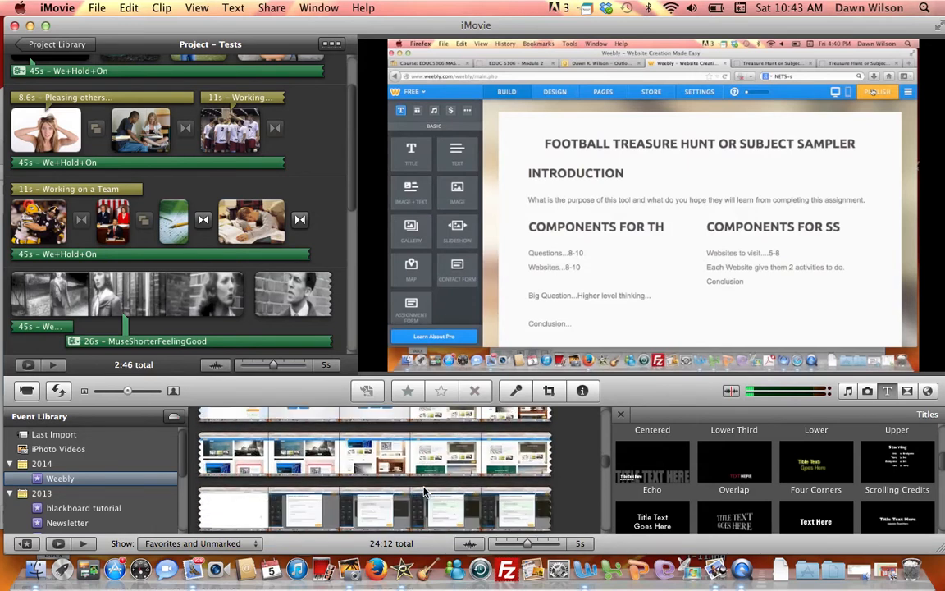
click(228, 462)
mouse_move(228, 457)
mouse_down()
mouse_move(263, 450)
mouse_move(327, 477)
mouse_move(352, 464)
mouse_move(444, 475)
mouse_move(507, 455)
mouse_move(522, 539)
mouse_move(519, 528)
mouse_up()
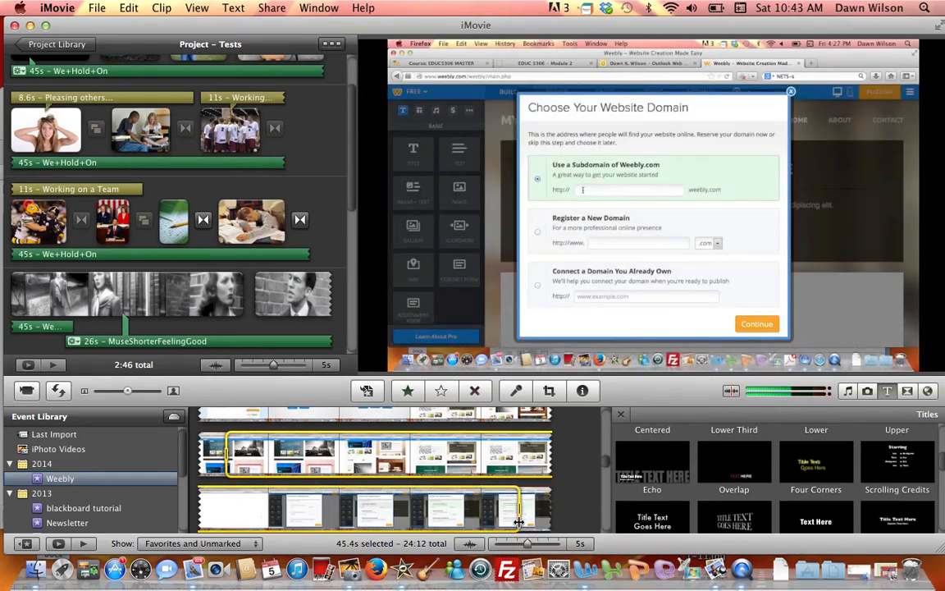
scroll(263, 237, down, 4)
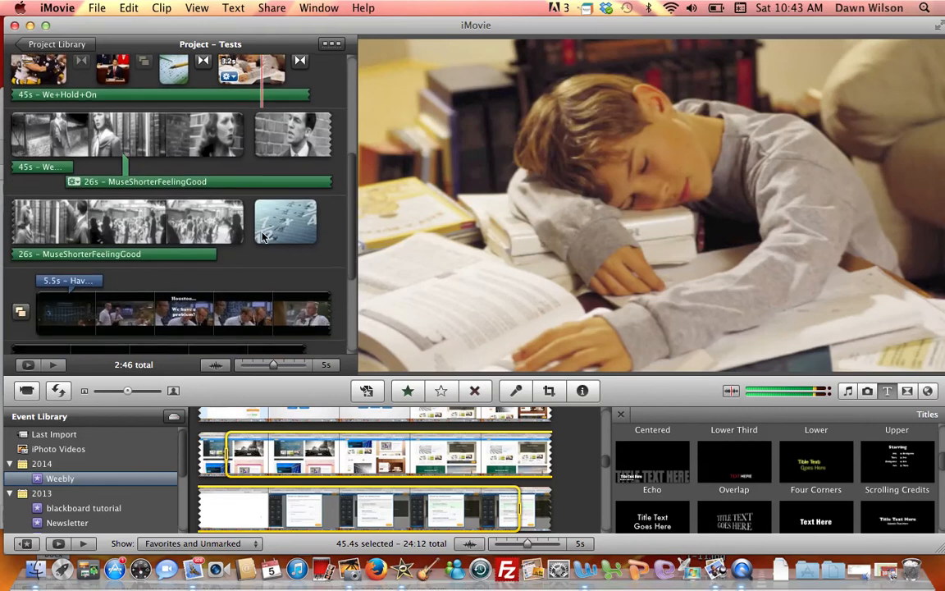
scroll(262, 236, down, 4)
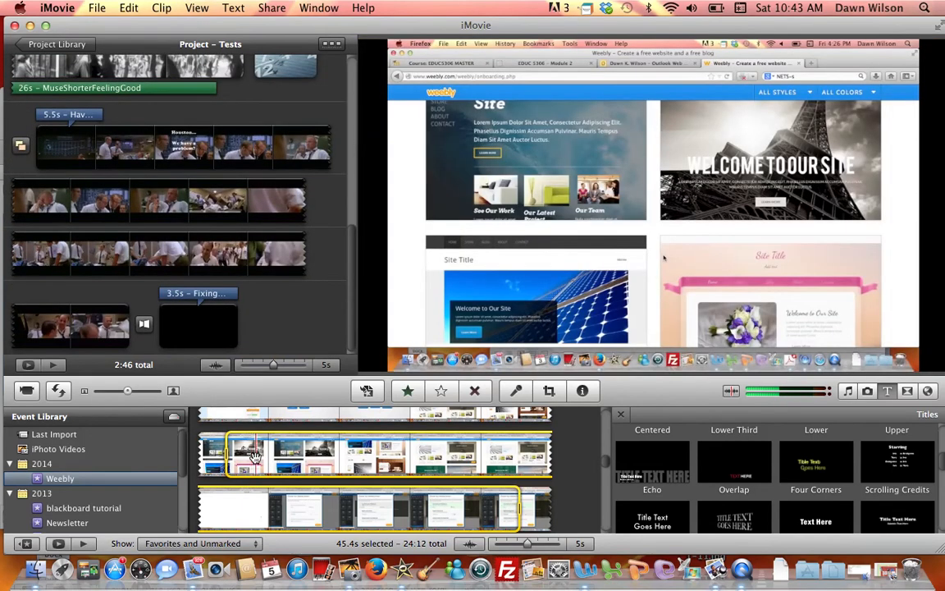
drag(254, 456, 256, 338)
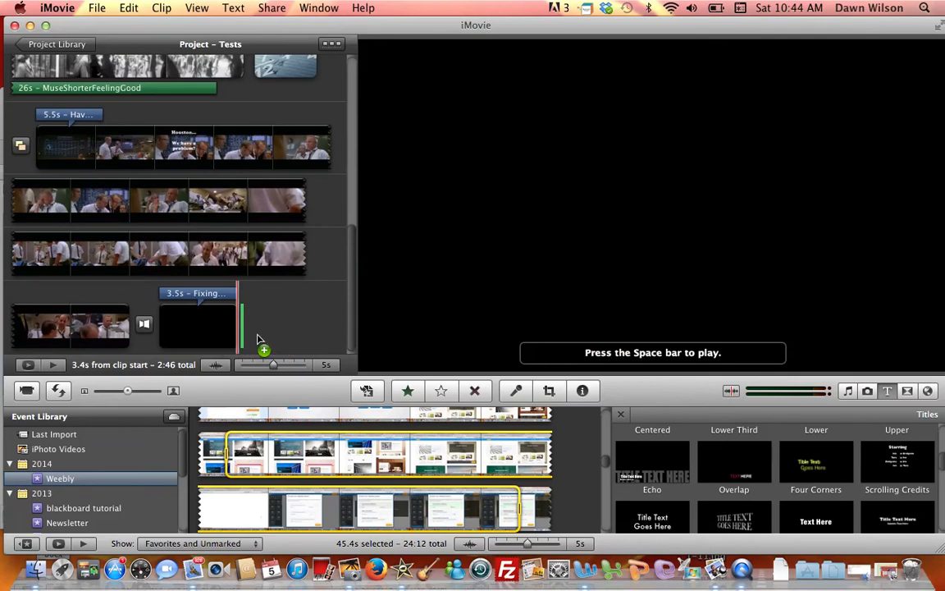
drag(257, 339, 257, 339)
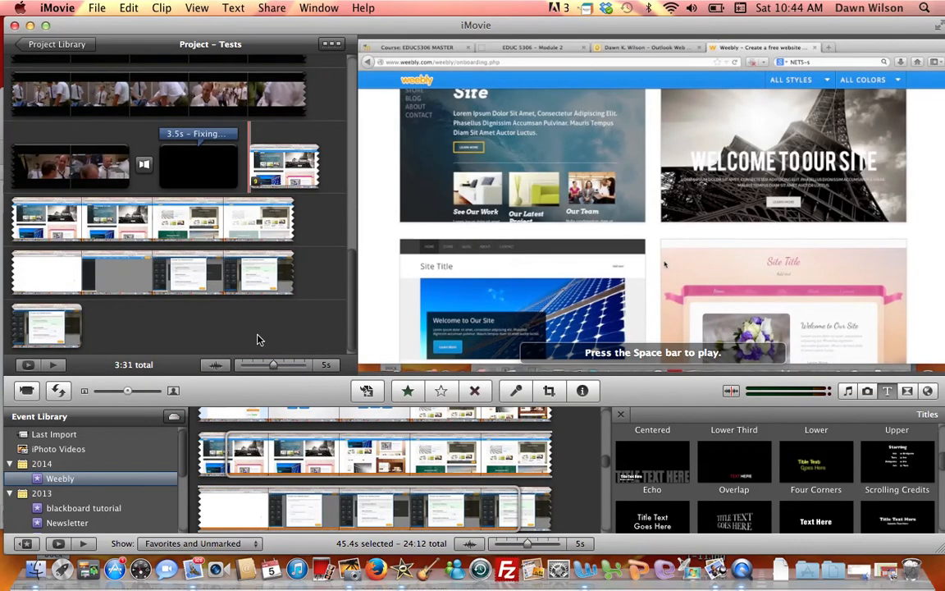
Step: Add a Page Curl Right transition right after the "Fixing your problems" title and play it back
click(906, 393)
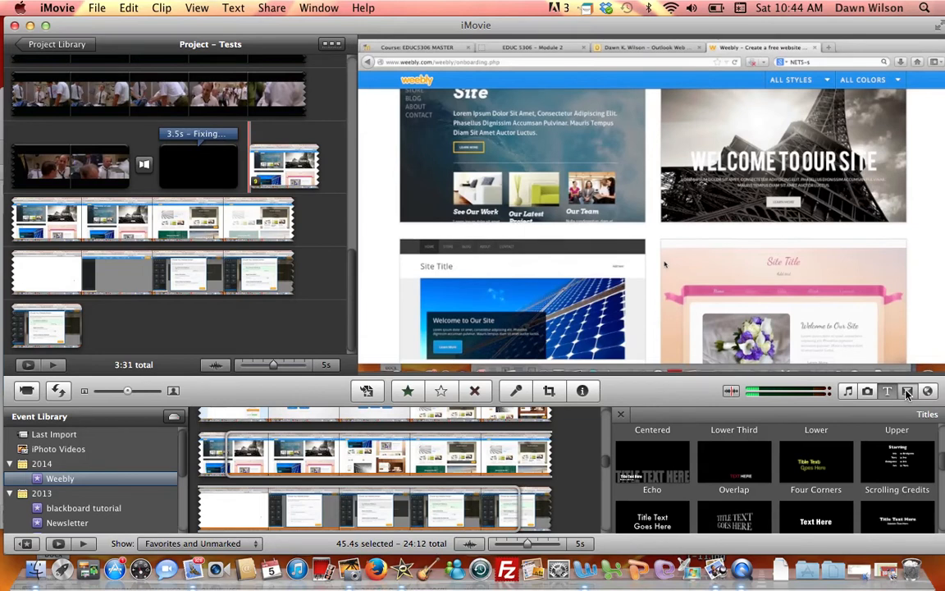
click(907, 393)
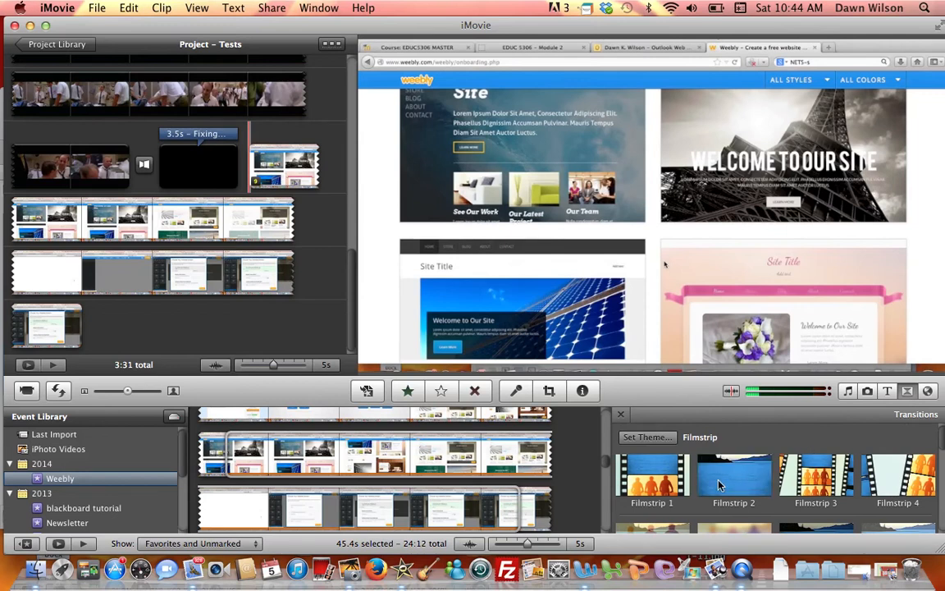
scroll(689, 452, down, 5)
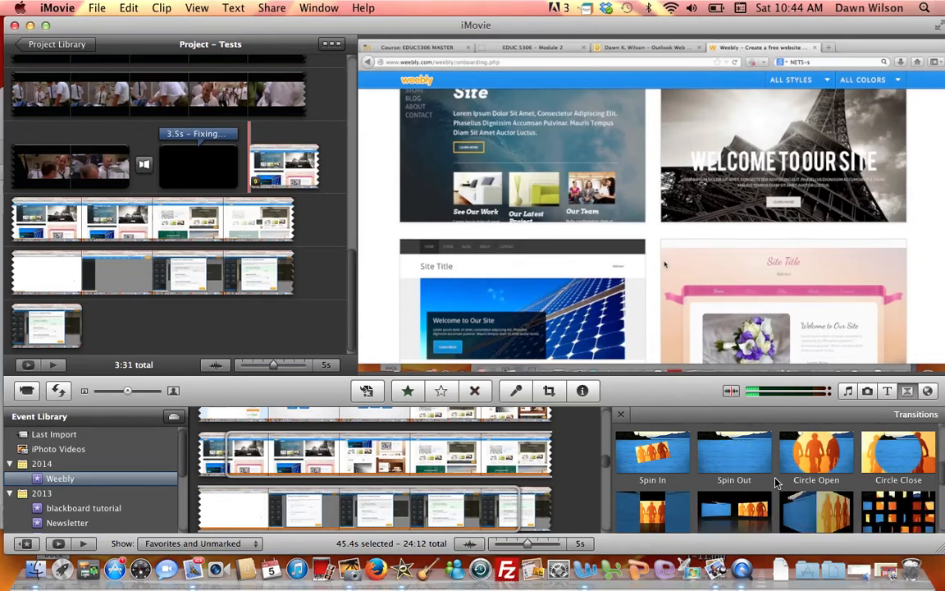
scroll(775, 482, down, 5)
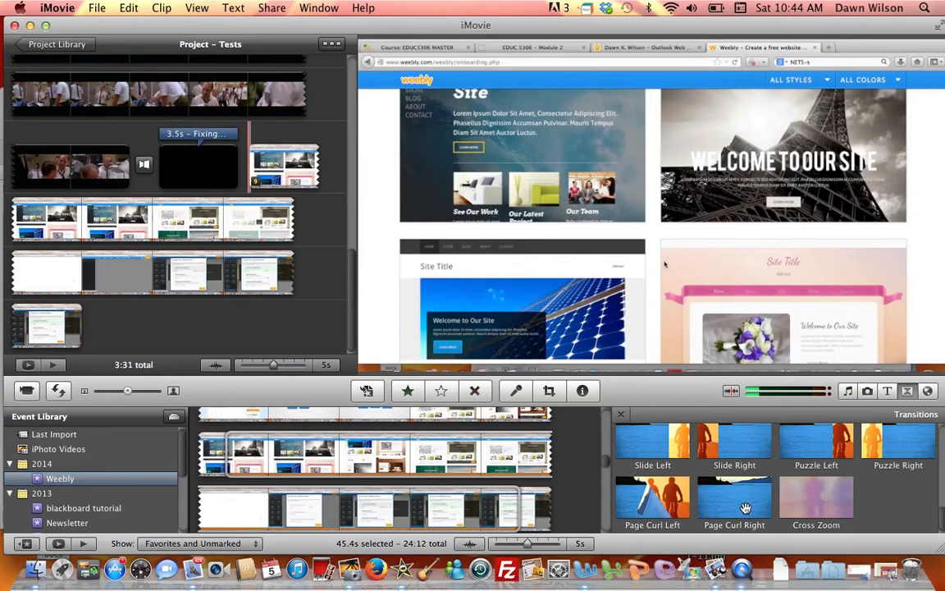
drag(745, 508, 251, 169)
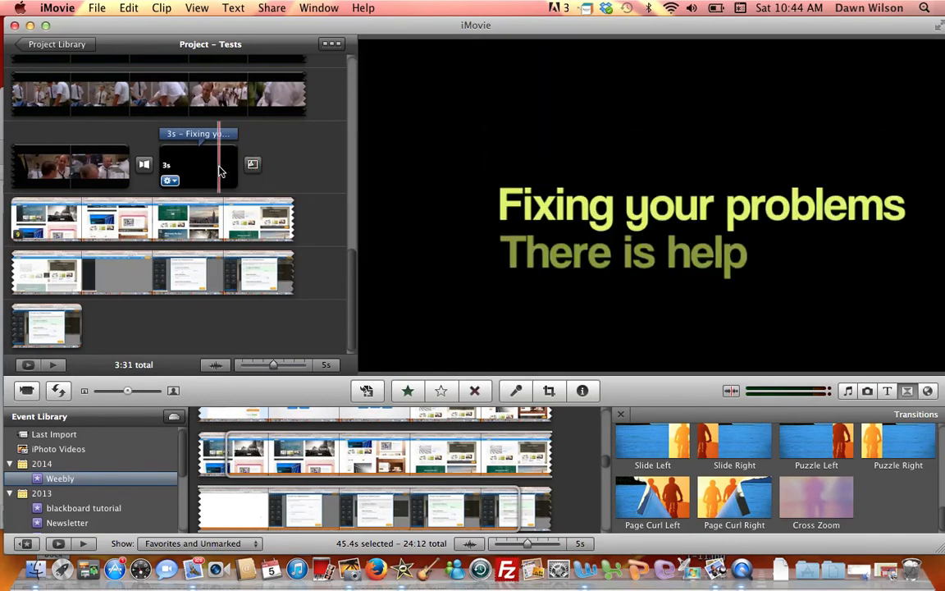
key(space)
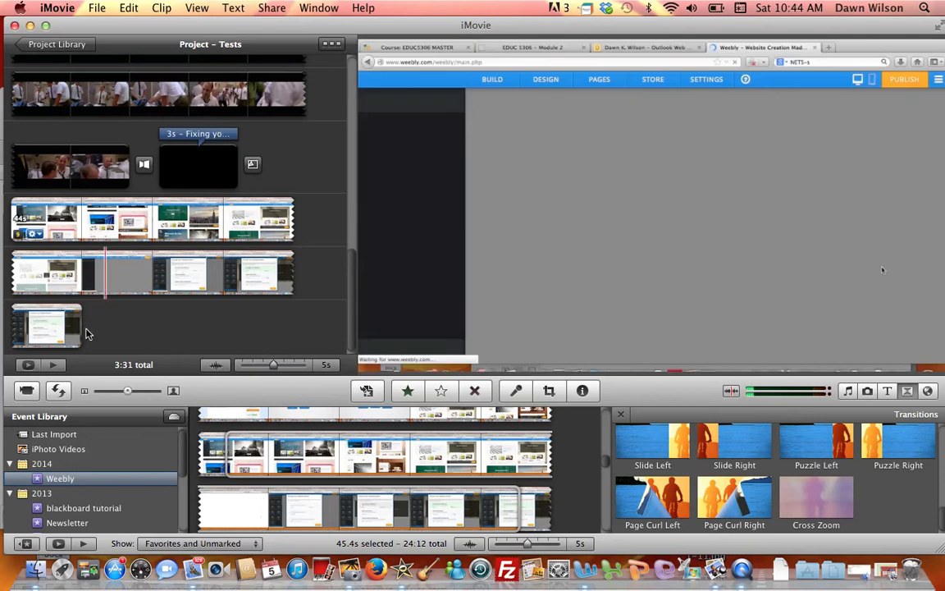
Step: Delete the website footage that follows the closing title's transition from the project
drag(83, 330, 254, 156)
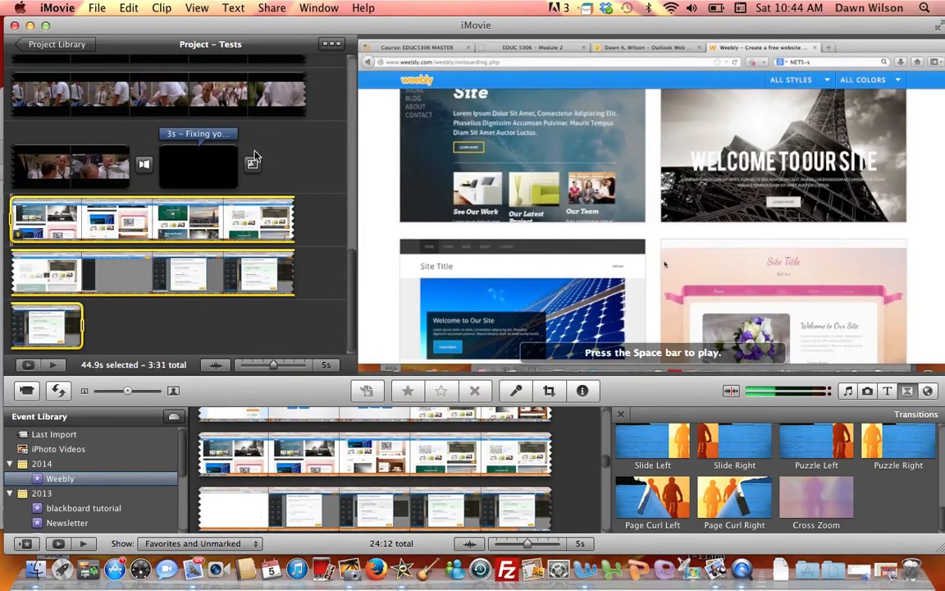
key(super+c)
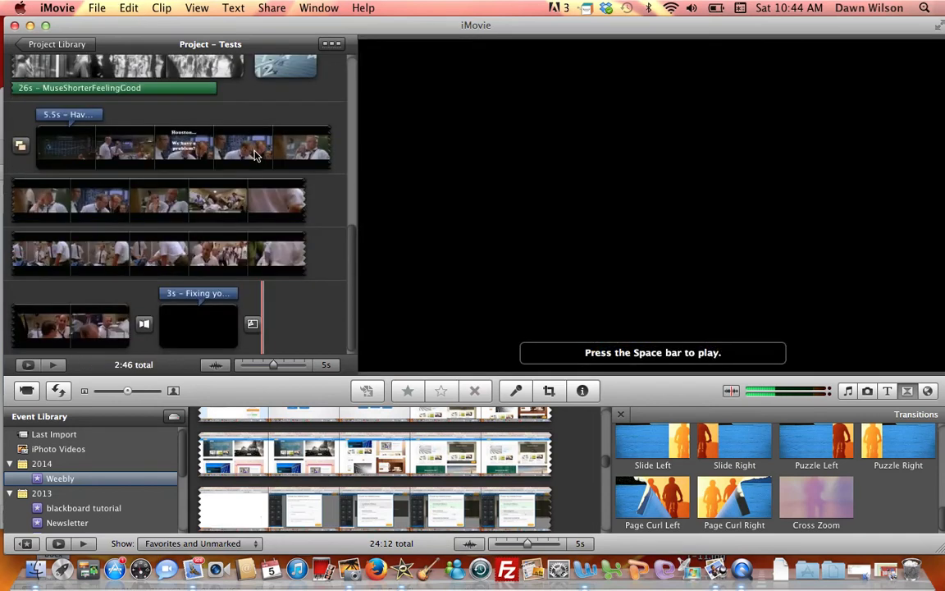
key(space)
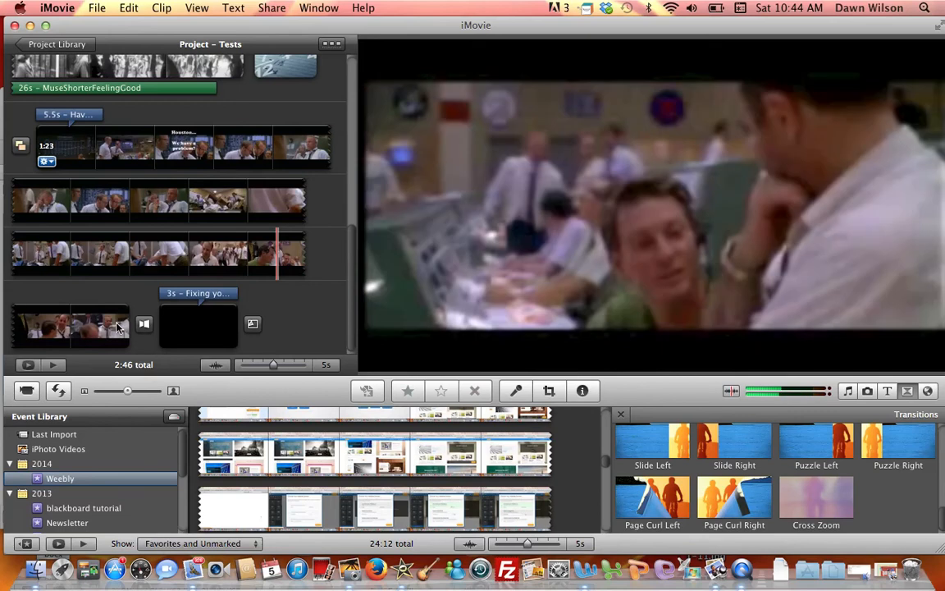
Step: Select about the last 3.2 seconds of the mission control clip
click(116, 328)
drag(116, 327, 131, 328)
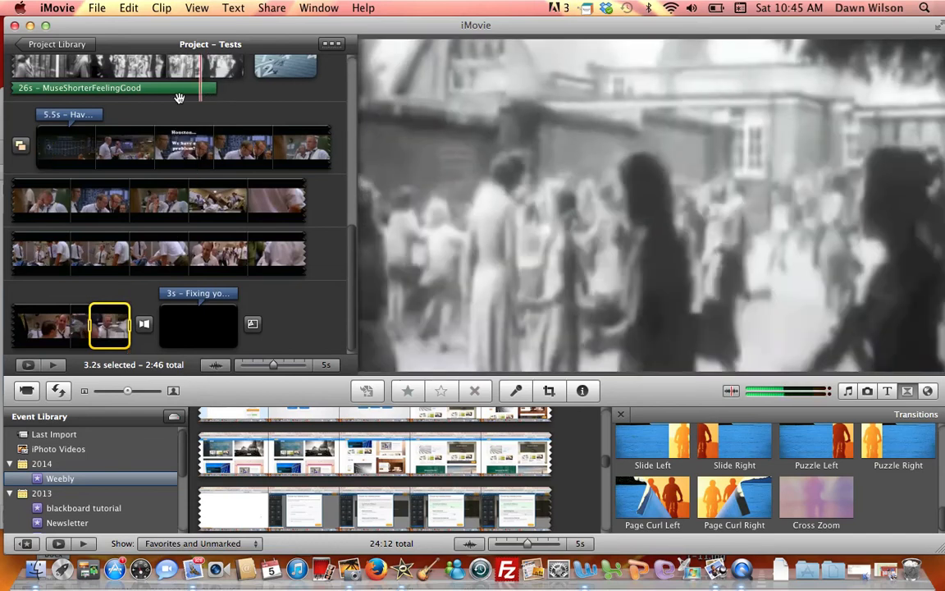
Step: Review the audio adjustments of the MuseShorterFeelingGood music track, including its volume, ducking and fade settings
scroll(98, 103, up, 4)
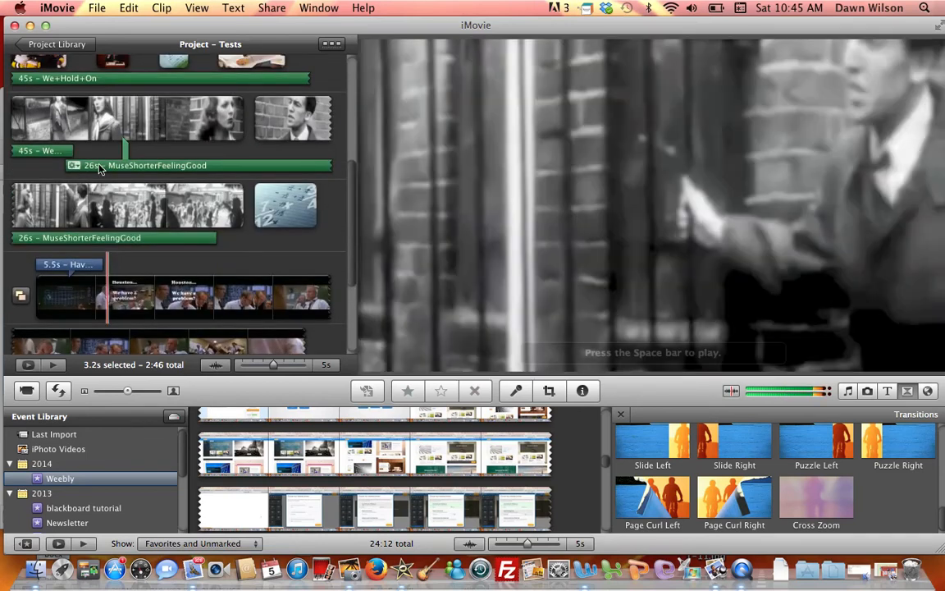
click(98, 165)
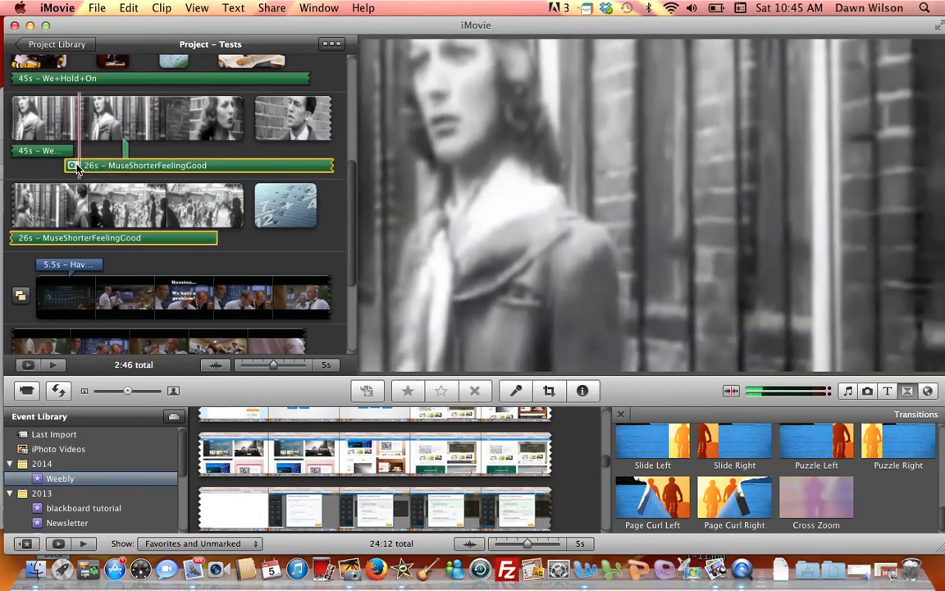
click(73, 165)
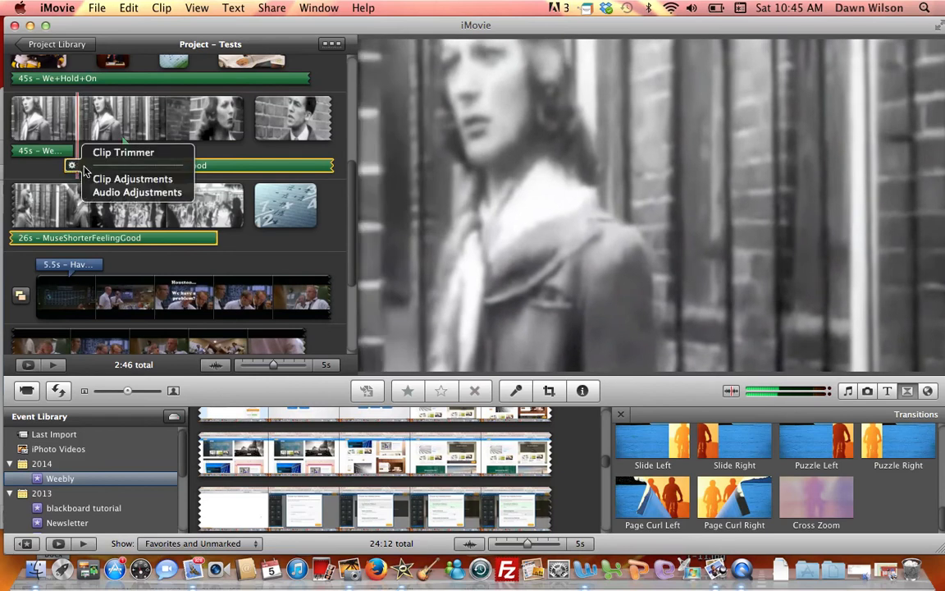
click(116, 193)
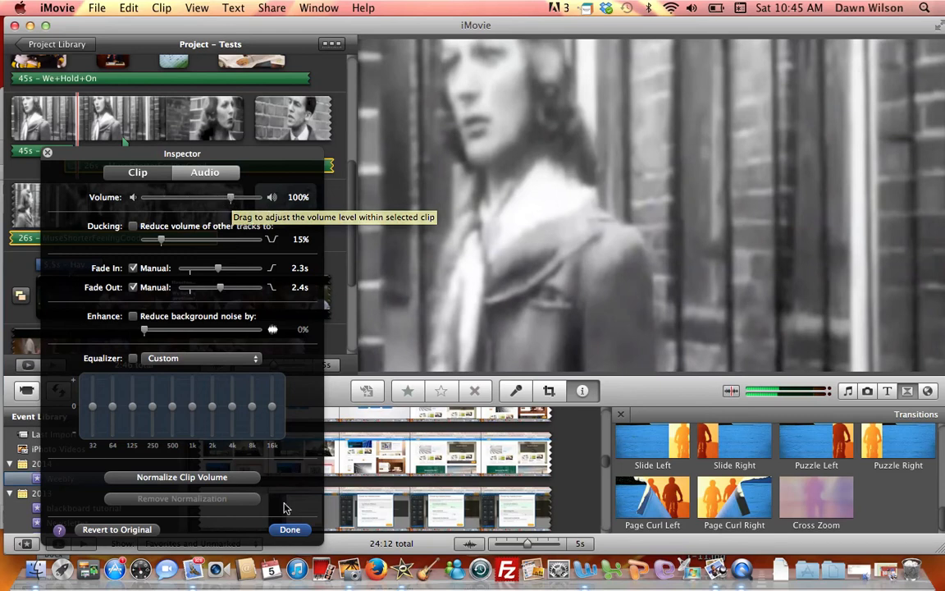
click(288, 528)
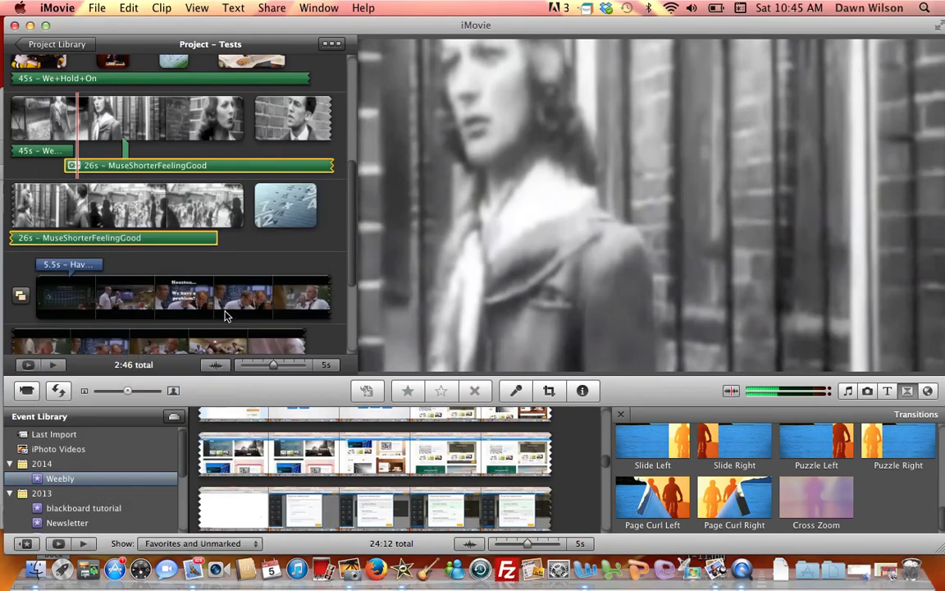
Step: Examine the video, clip and audio adjustments of the mission control clip under the "Have you had problems like this?" title
scroll(154, 210, up, 1)
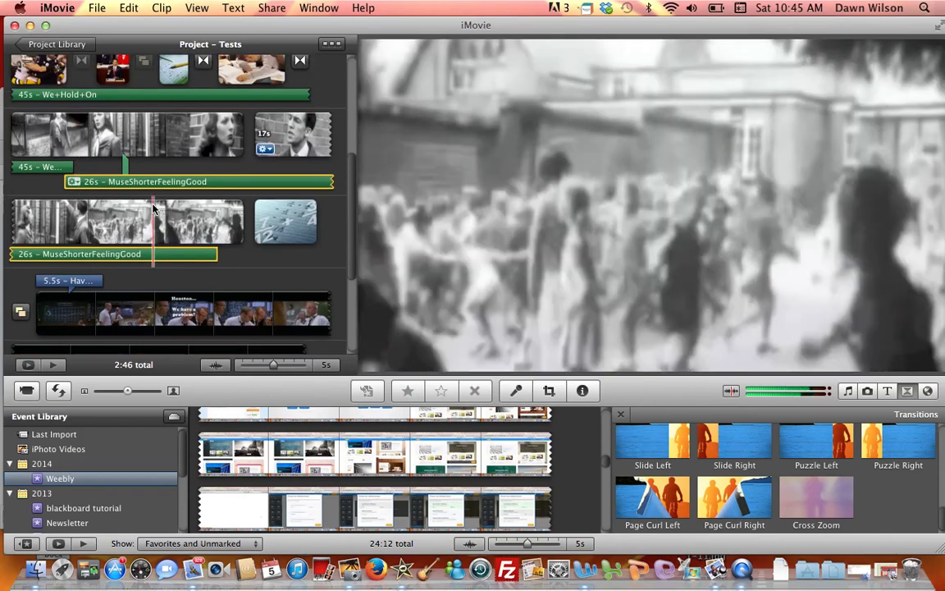
scroll(153, 210, down, 2)
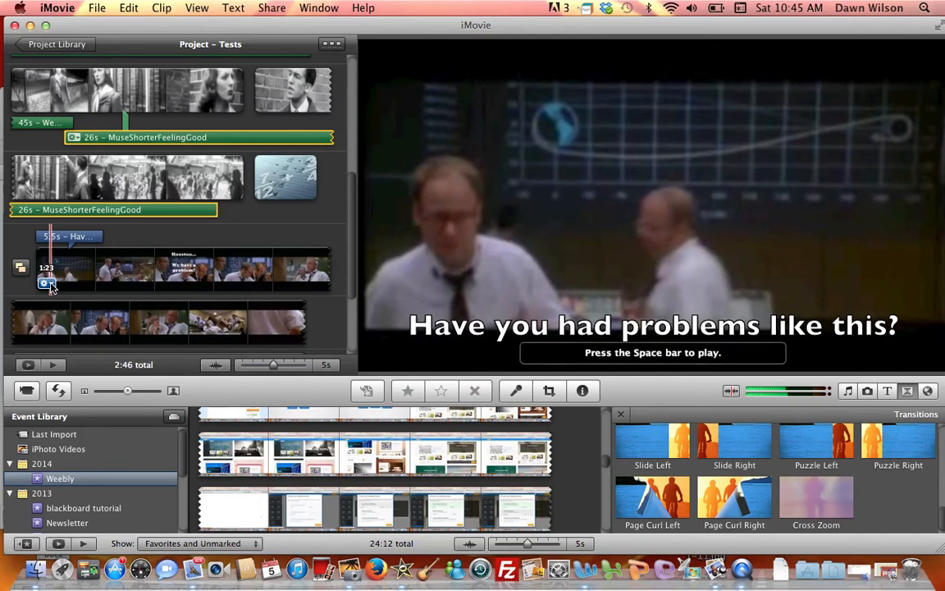
click(46, 283)
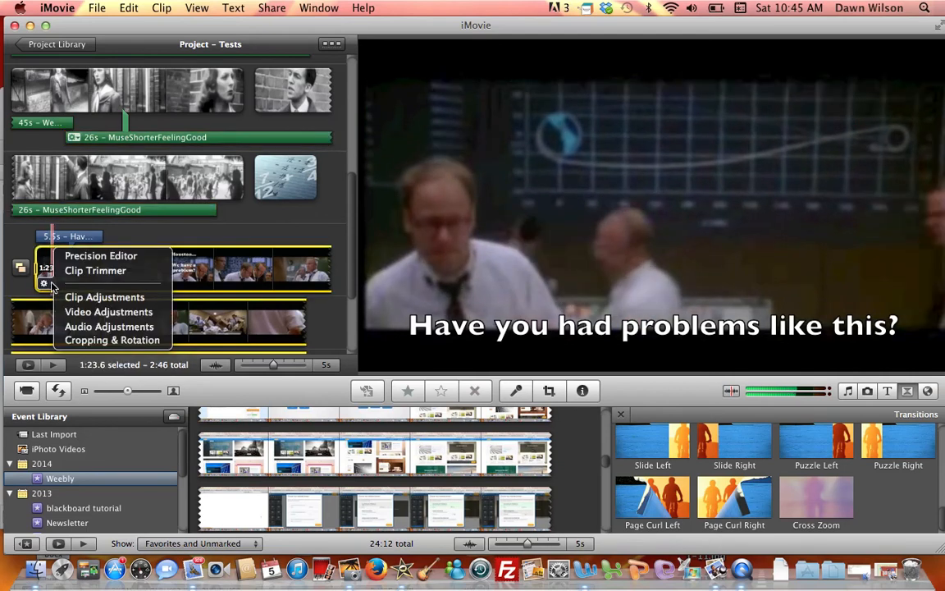
click(136, 313)
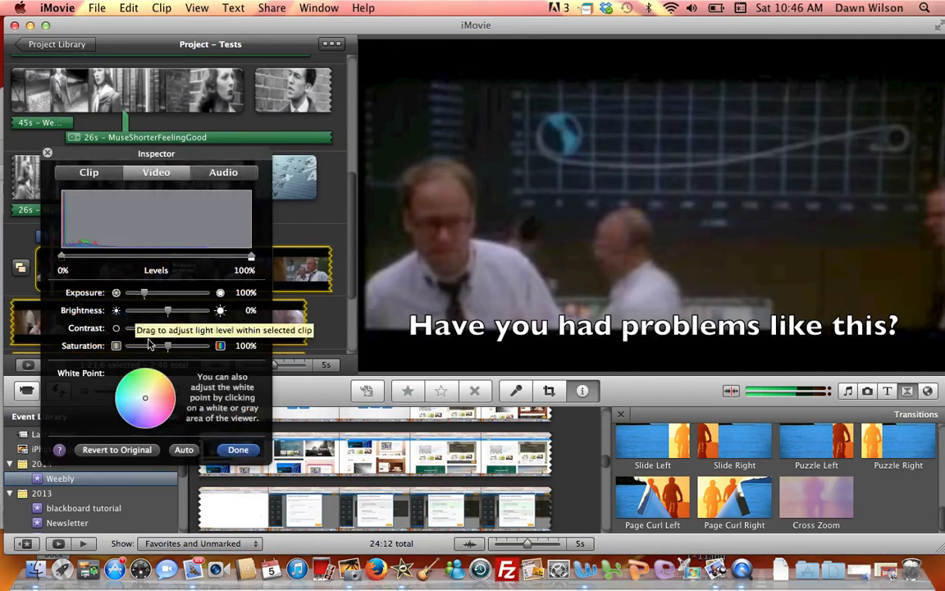
click(105, 173)
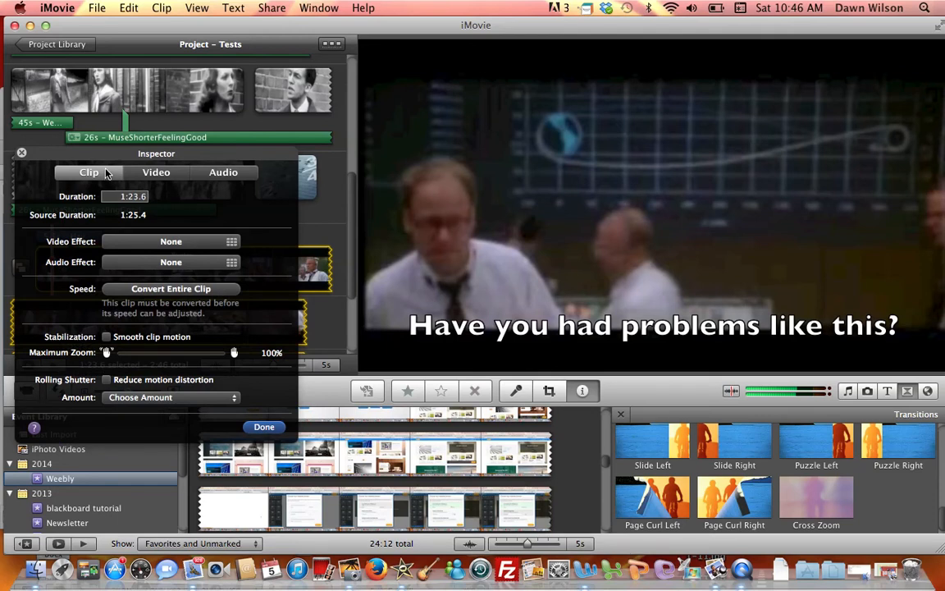
click(240, 173)
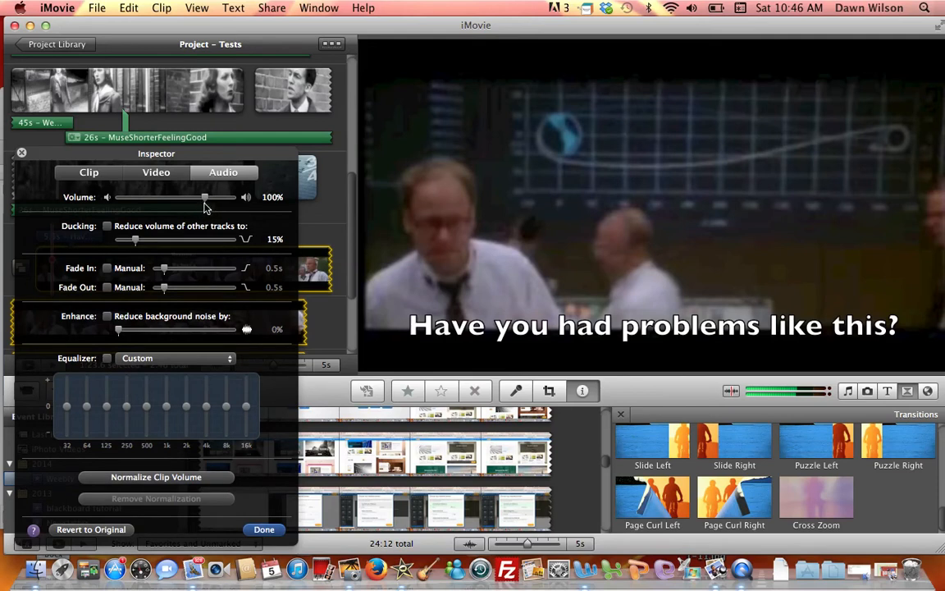
click(271, 531)
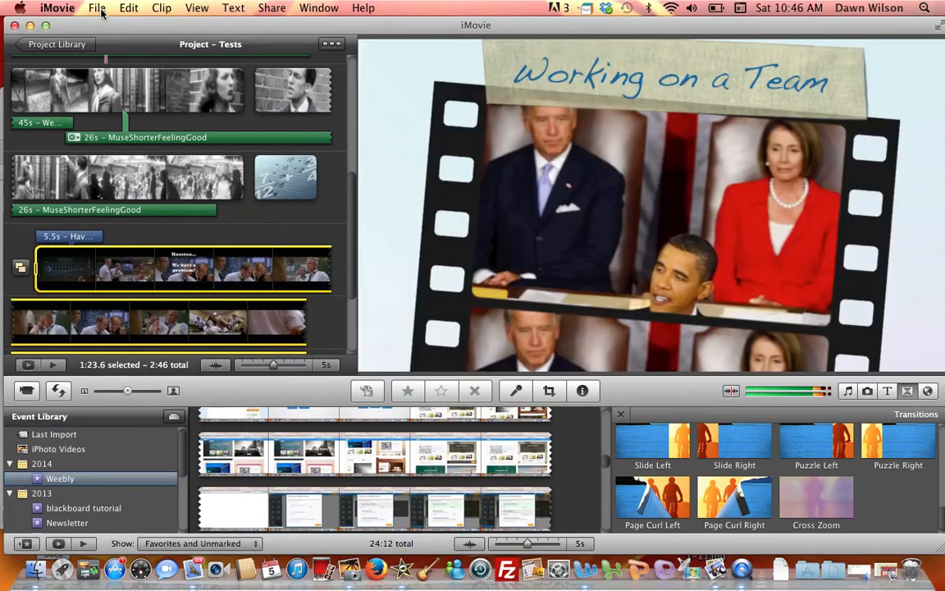
Step: Examine the file name, destination and size options for exporting the Tests project as a movie, without exporting it
click(97, 9)
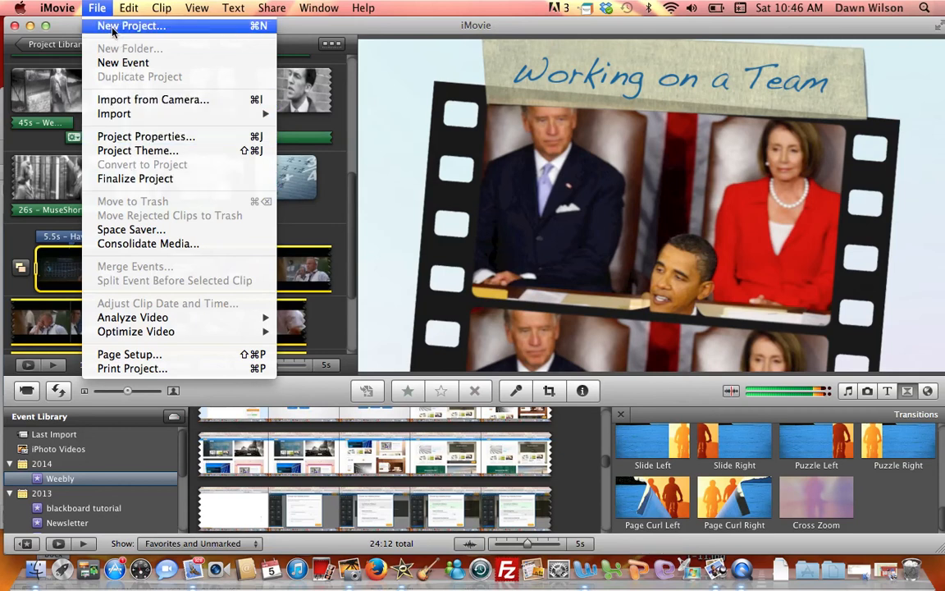
mouse_move(278, 12)
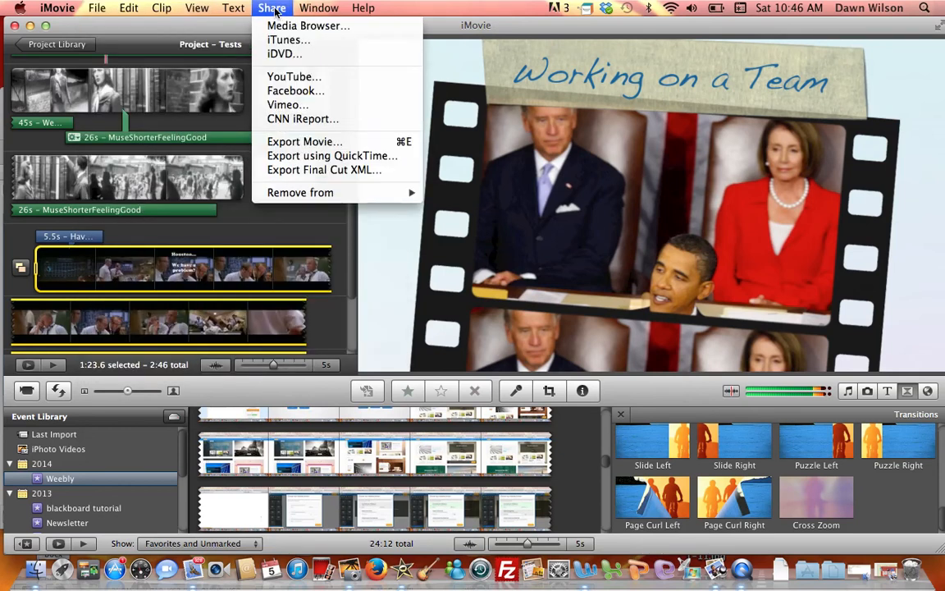
click(296, 146)
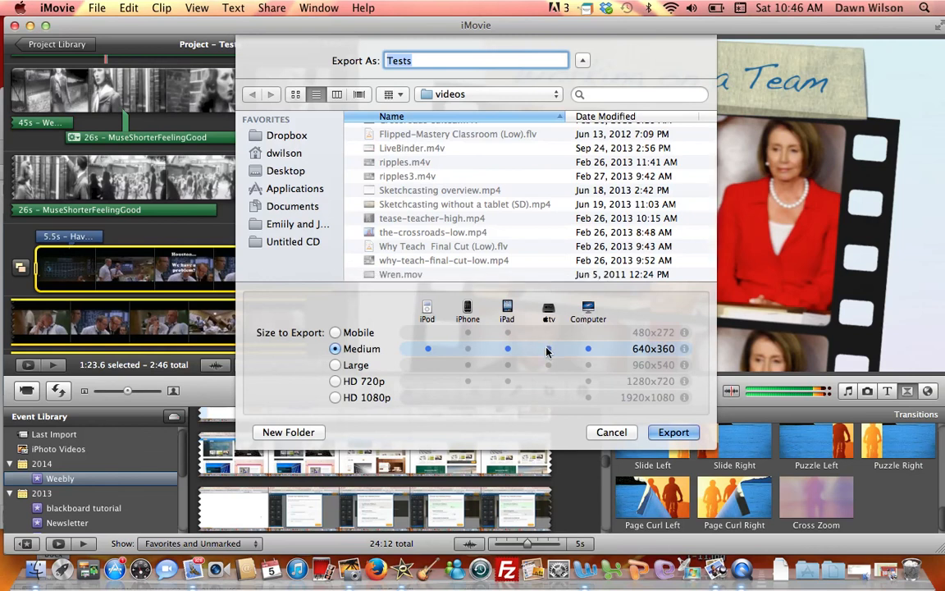
click(614, 432)
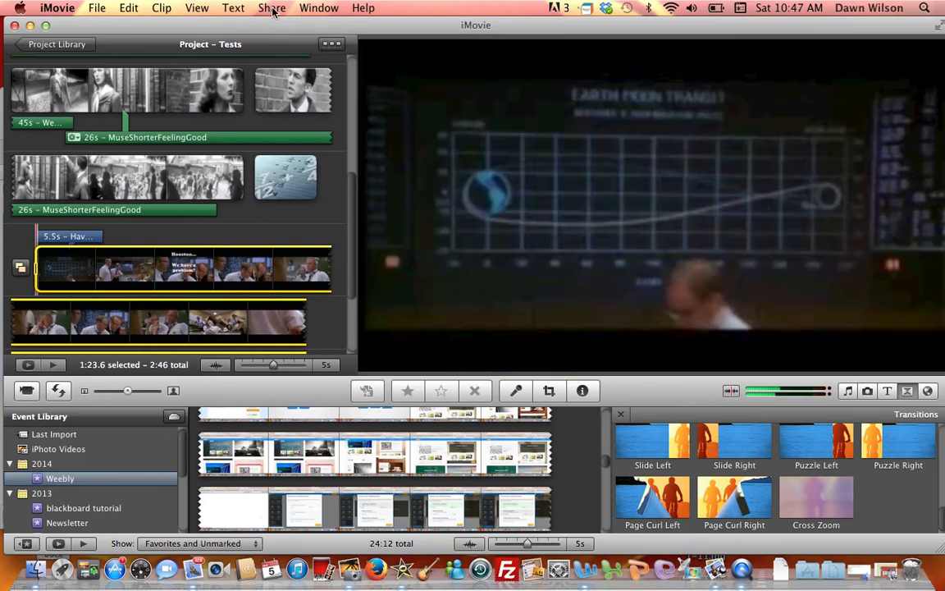
Step: Examine the YouTube publishing settings for the Tests project and dismiss them without publishing
click(274, 9)
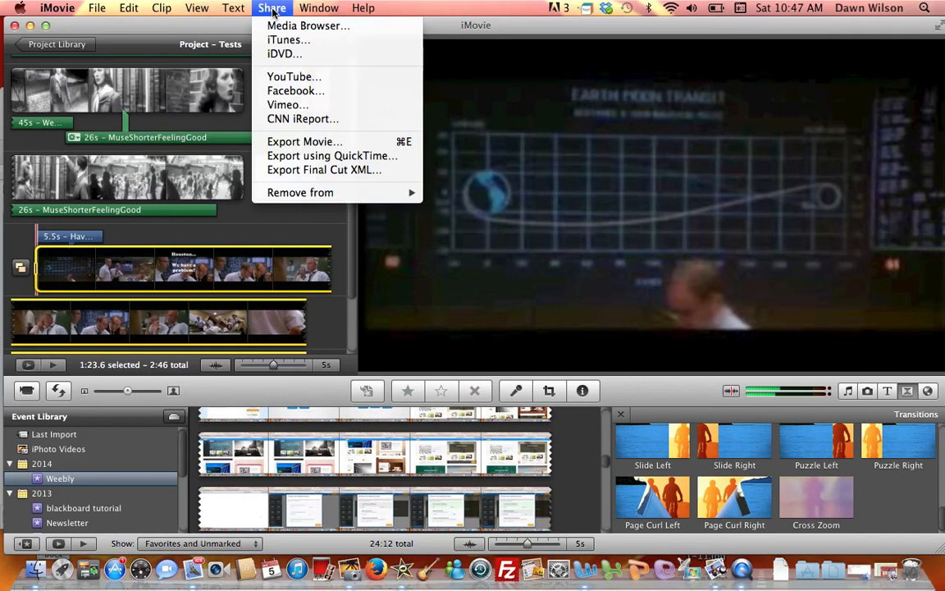
click(293, 77)
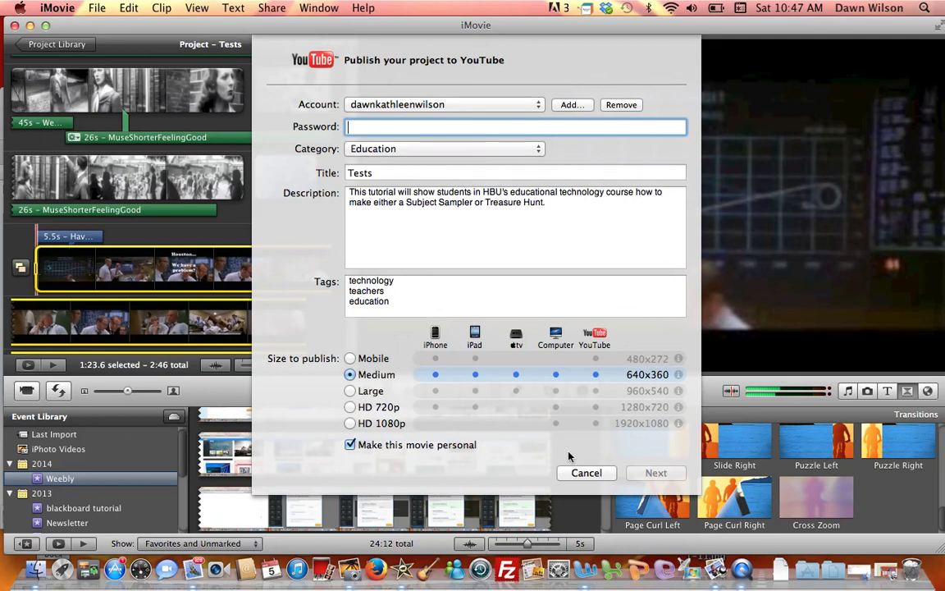
click(587, 473)
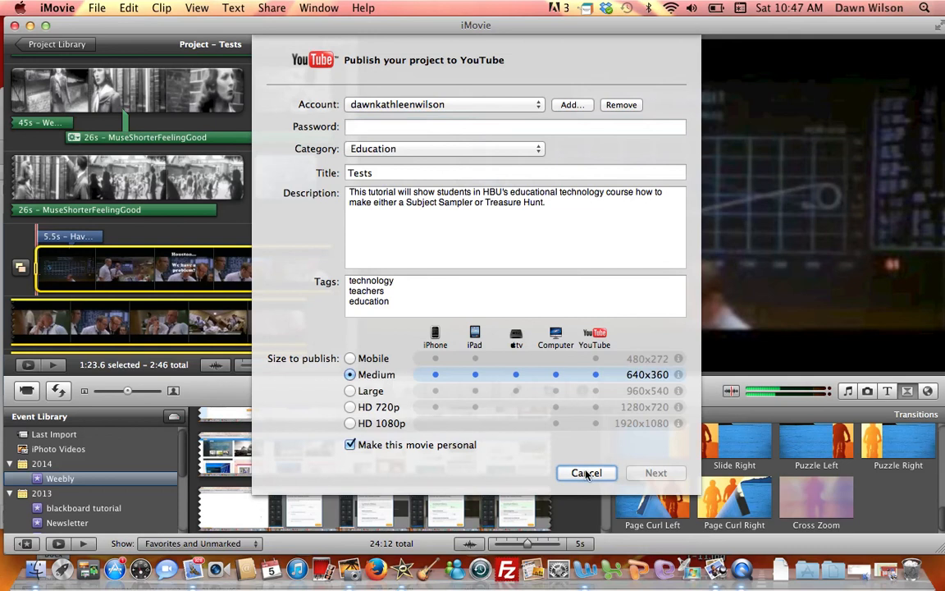